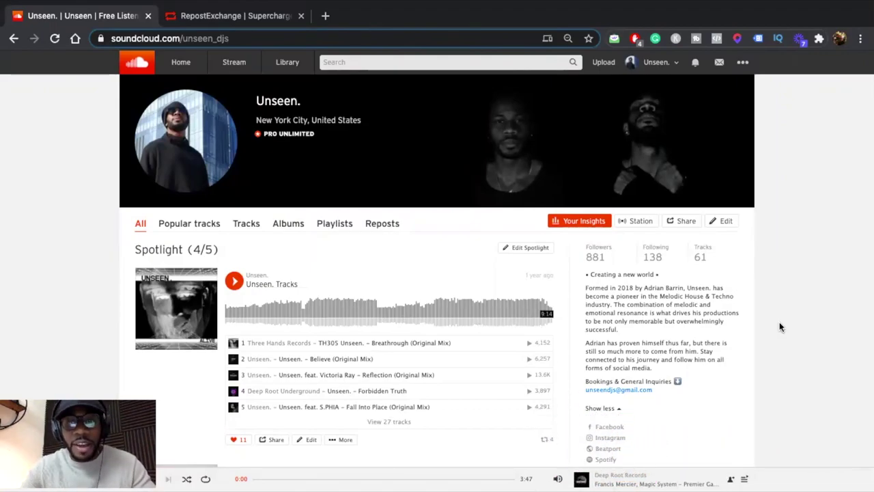
Switch to the RepostExchange home page and select the referral link for sharing with fellow artists
left_click(182, 19)
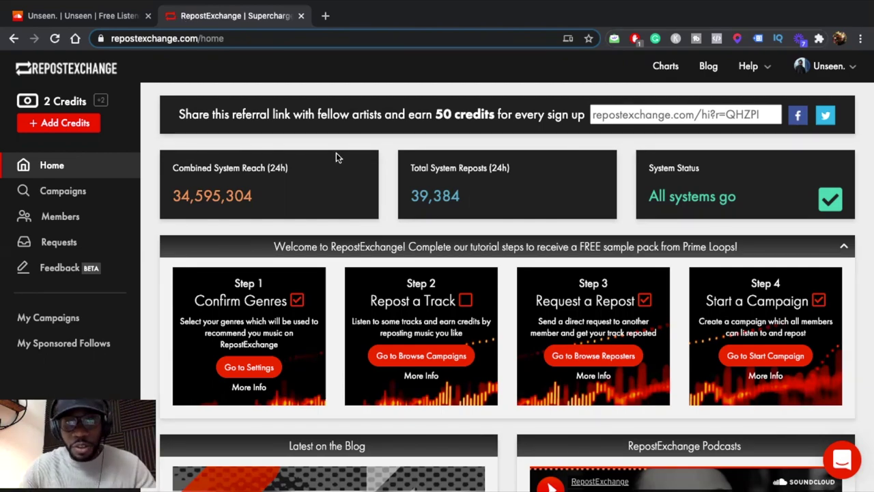
left_click(681, 115)
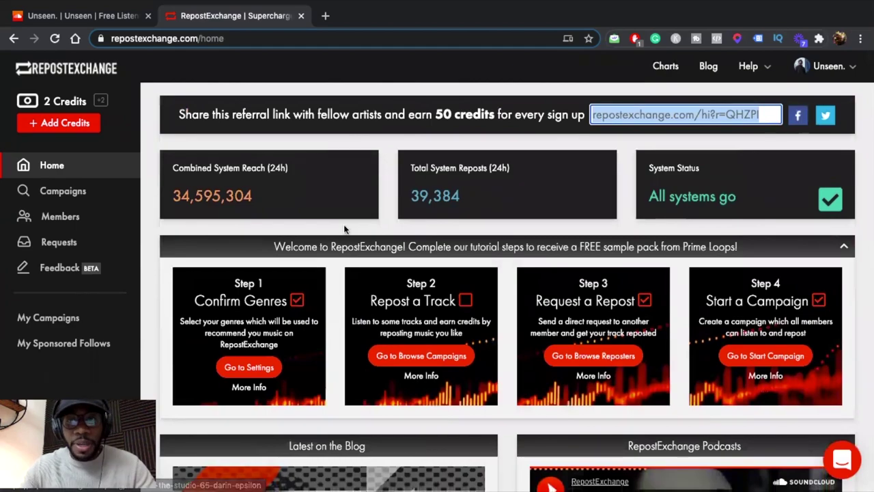
Examine the home page's account, plan, credits, direct request, repost campaign and follower sections
scroll(345, 230, "down", 3)
scroll(343, 224, "down", 5)
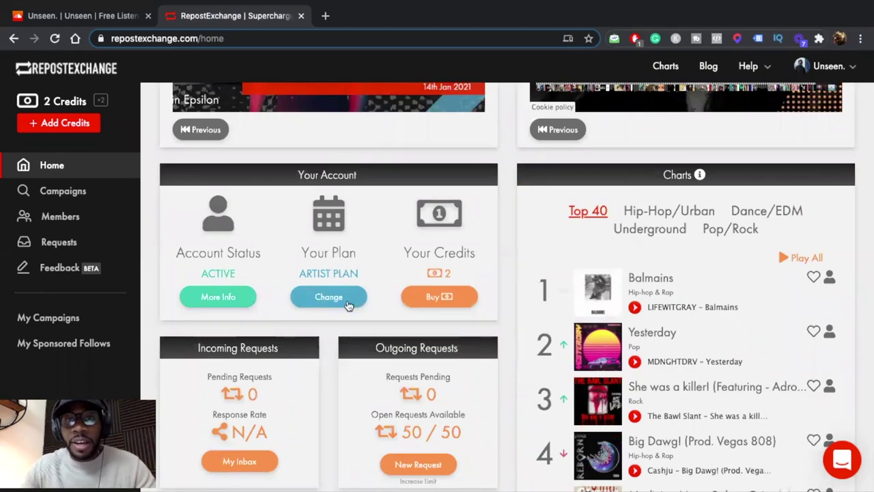
scroll(462, 273, "down", 1)
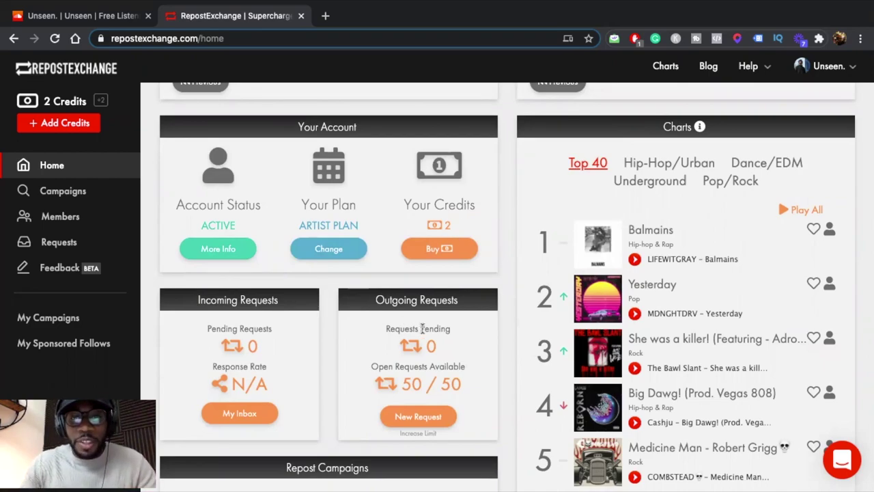
scroll(413, 324, "down", 1)
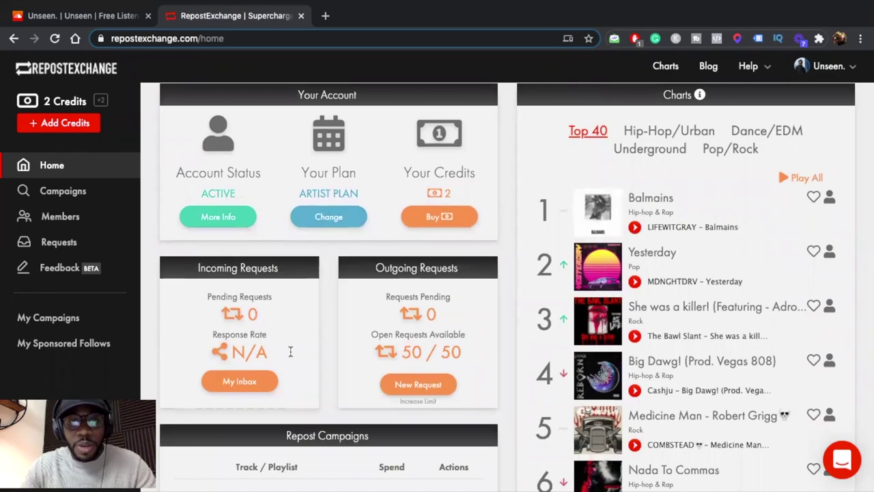
mouse_move(263, 354)
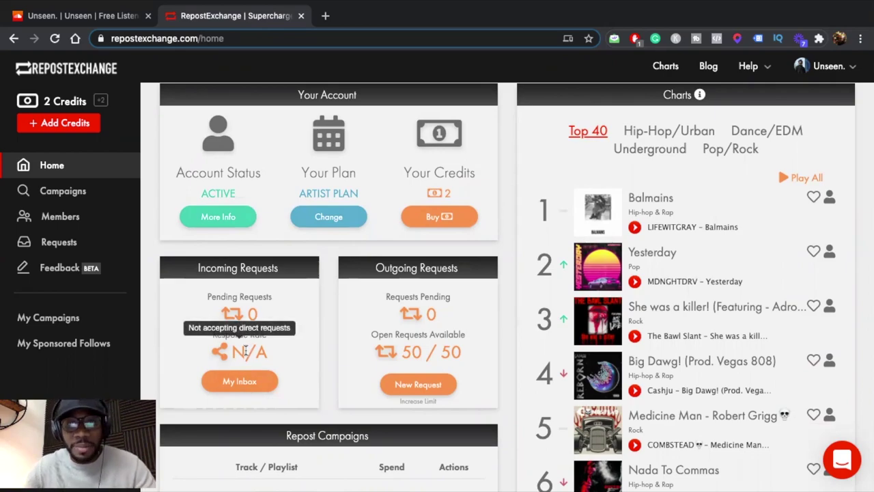
scroll(393, 354, "down", 3)
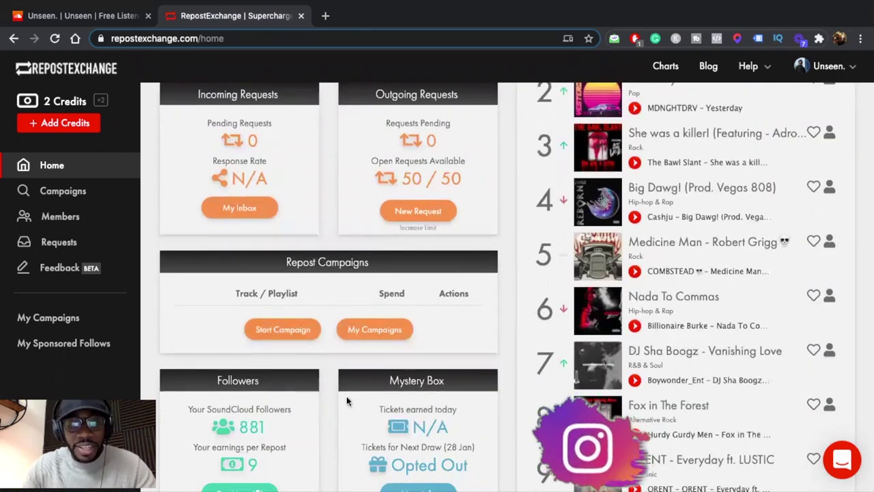
scroll(345, 399, "down", 3)
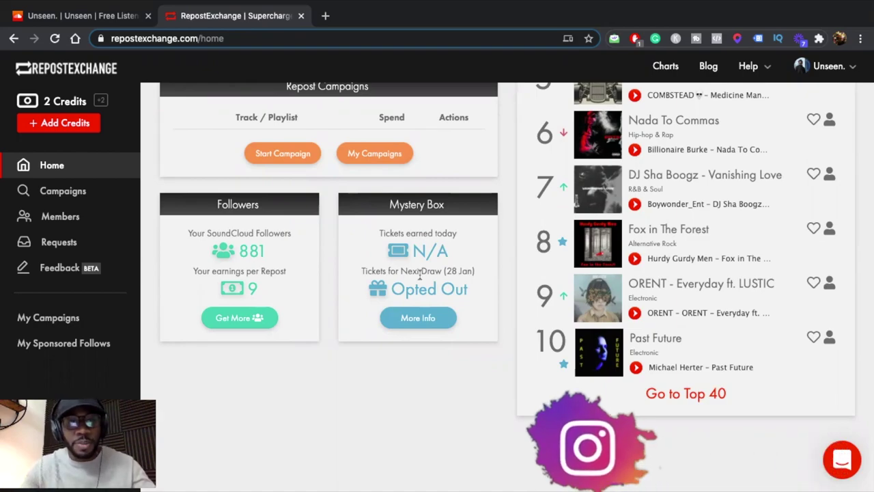
Open the Mystery Box information, read the prize and draw frequency rules, and close it
left_click(418, 318)
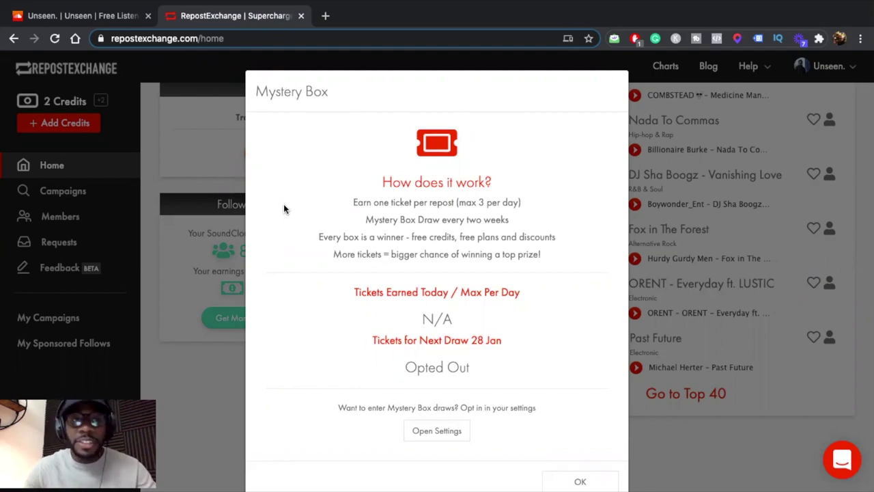
left_click_drag(323, 237, 409, 237)
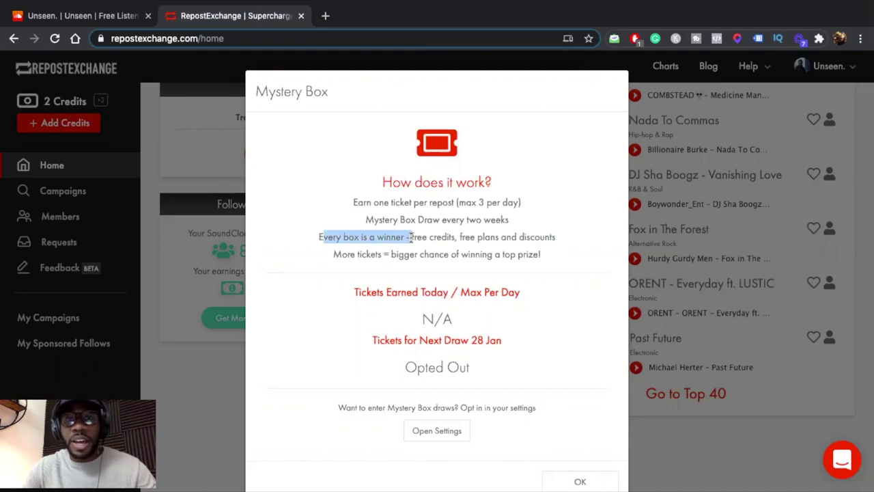
left_click(436, 239)
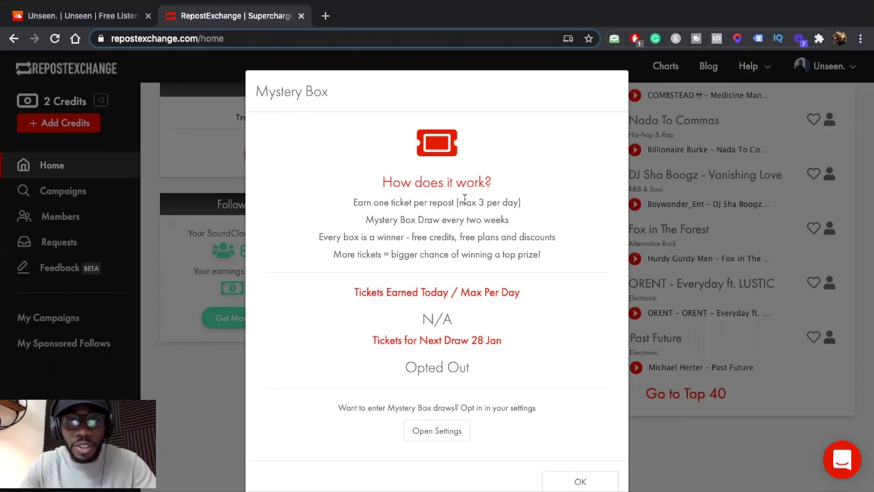
left_click_drag(509, 219, 389, 217)
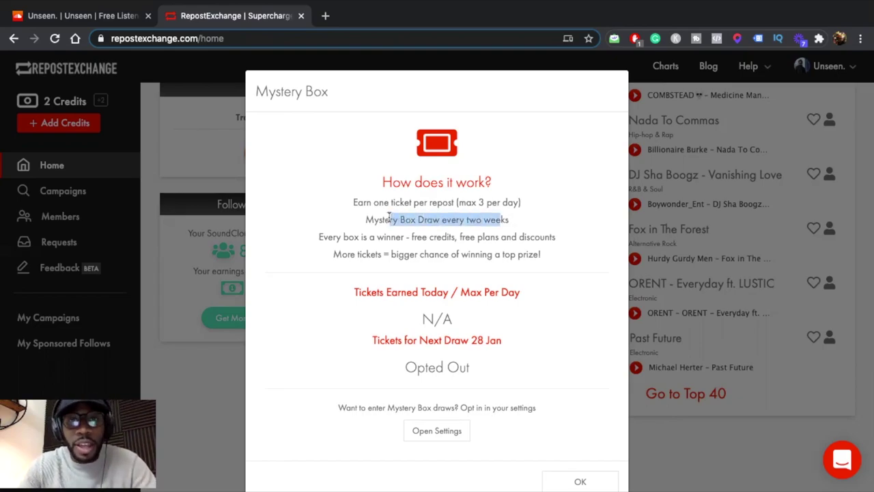
key("Escape")
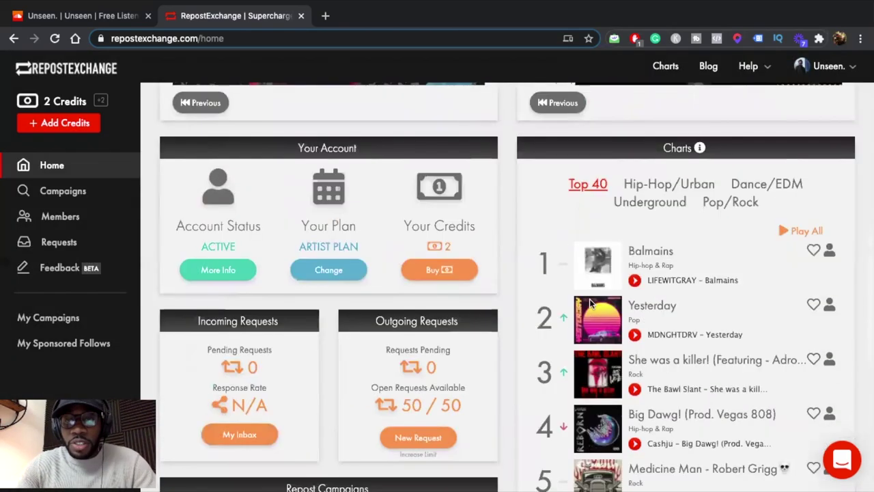
Examine the Top 40 tracks in the home page's Charts section
scroll(591, 303, "down", 1)
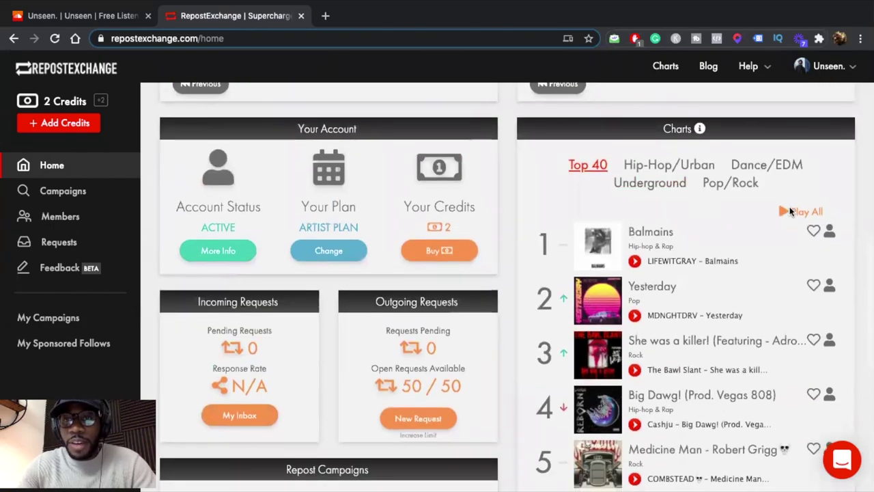
scroll(706, 372, "down", 2)
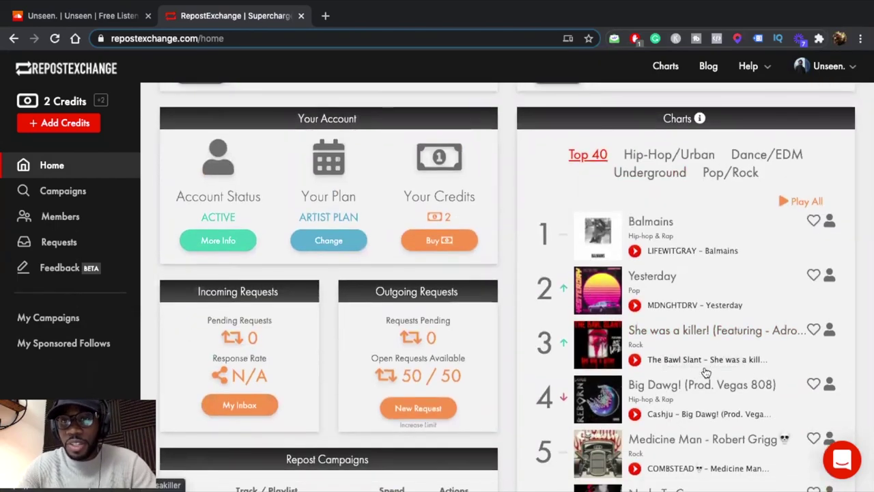
scroll(706, 372, "down", 2)
scroll(707, 373, "up", 3)
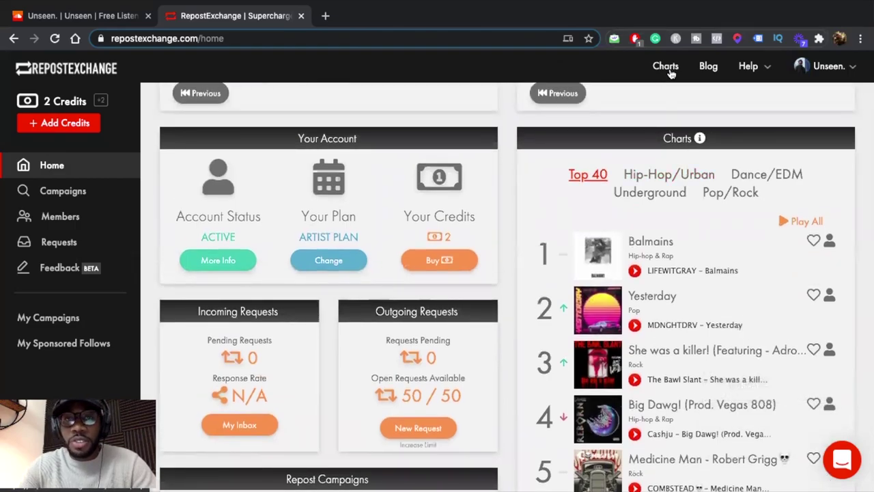
scroll(309, 261, "up", 6)
scroll(309, 262, "down", 6)
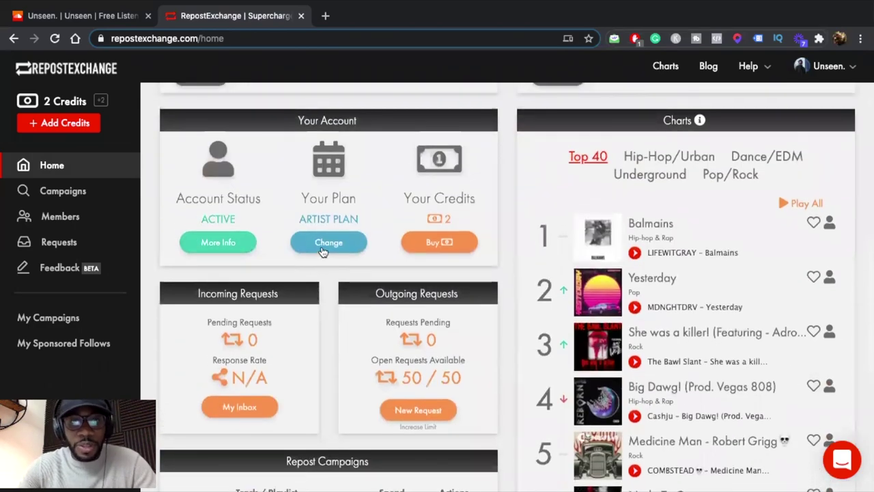
Open the plan comparison and examine the Ultimate plan's simultaneous campaigns and free boosts per campaign
left_click(322, 244)
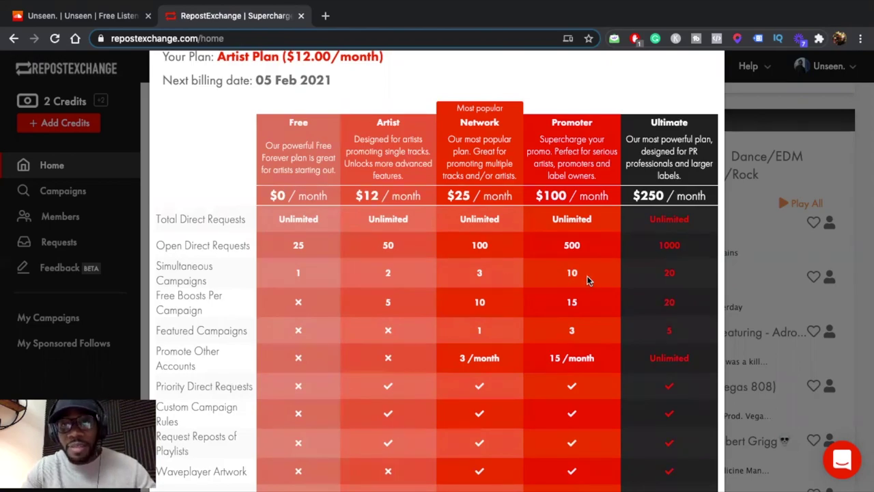
double_click(669, 272)
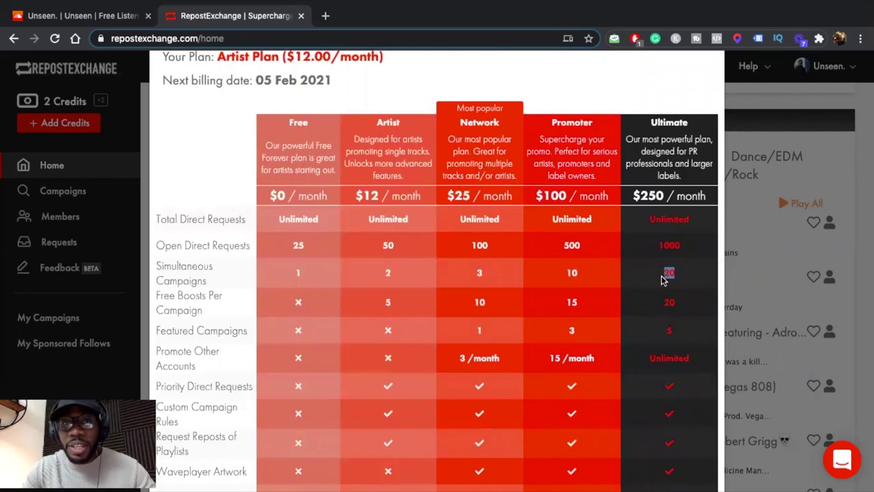
left_click(672, 305)
double_click(672, 305)
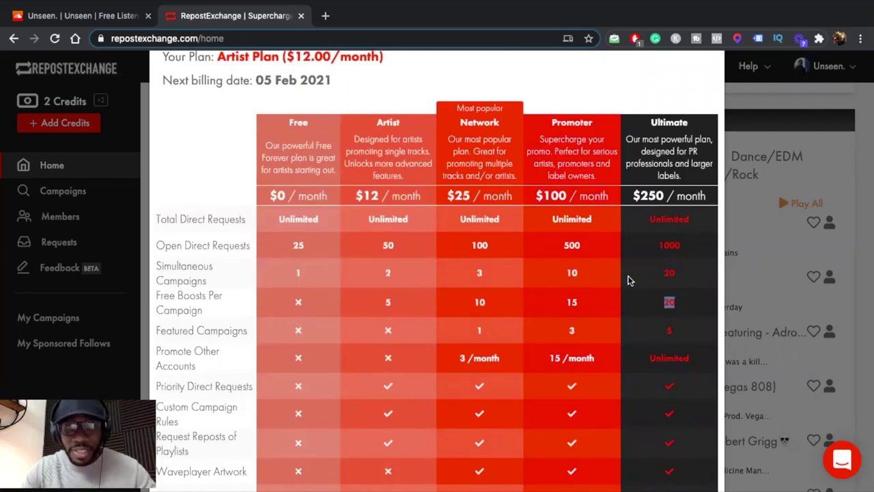
Browse the repost campaigns, viewing the Recommended Pro, Recommended and All listings
left_click(63, 190)
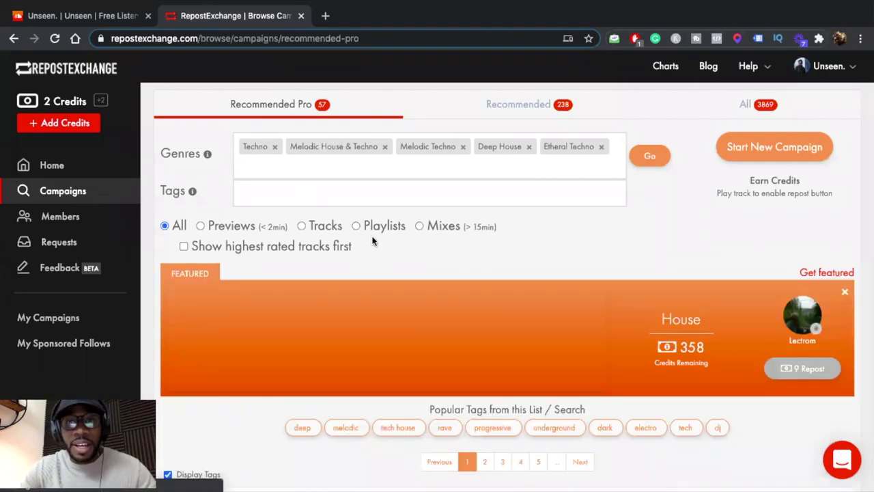
scroll(371, 240, "down", 1)
scroll(371, 240, "down", 3)
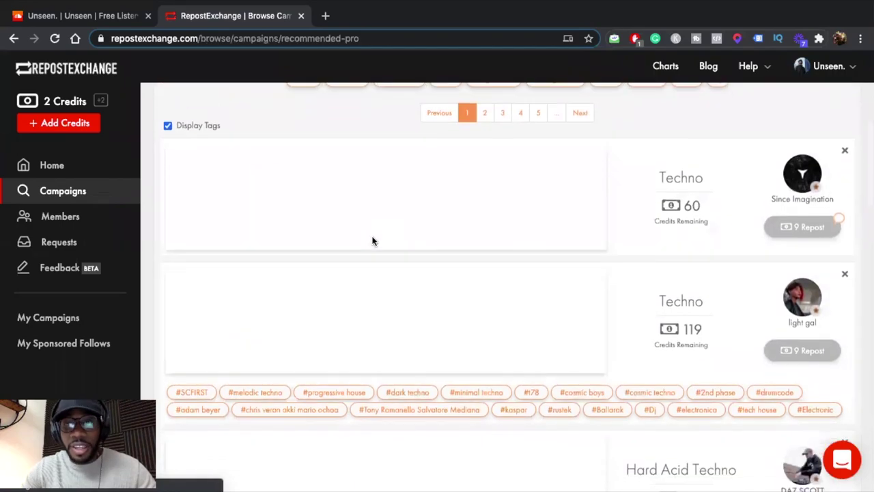
scroll(371, 239, "up", 3)
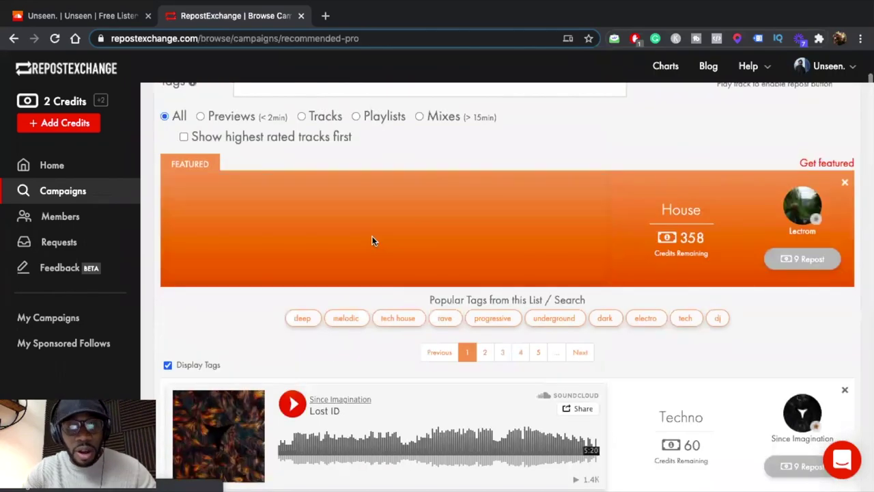
scroll(372, 236, "up", 1)
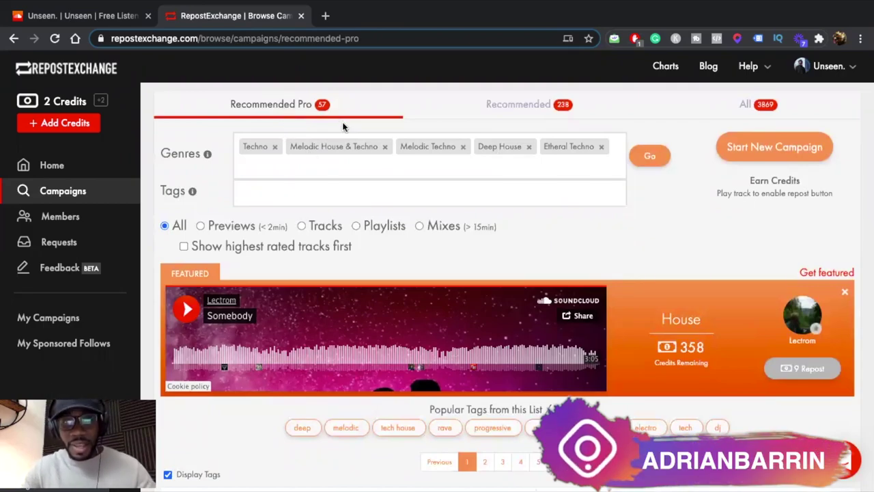
scroll(453, 292, "down", 5)
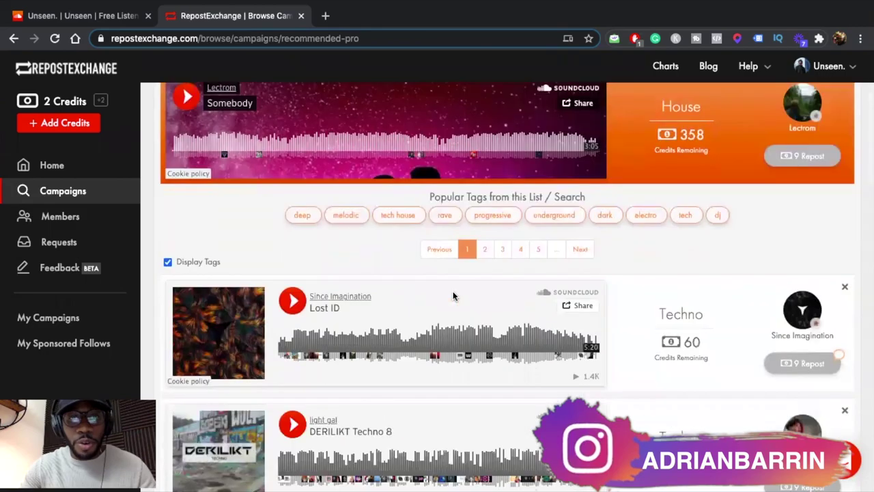
scroll(452, 273, "up", 6)
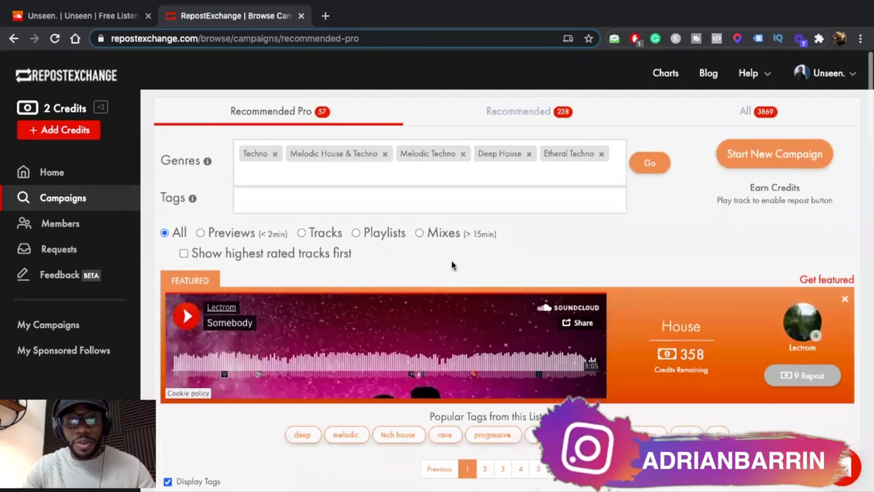
left_click(526, 106)
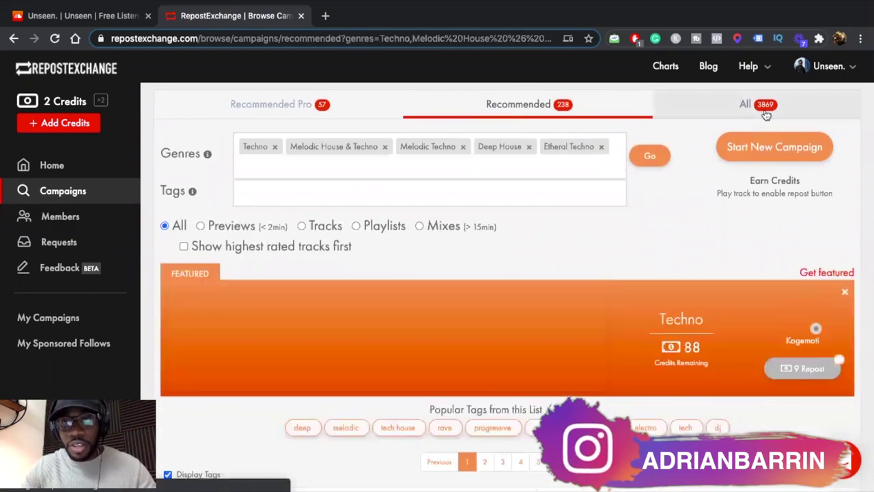
left_click(762, 105)
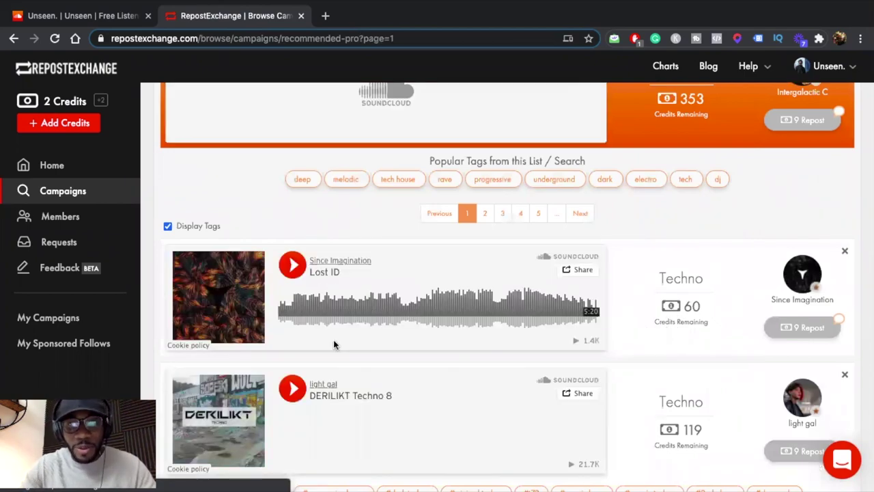
Play the Since Imagination track Lost ID briefly and review its repost options, closing the form without reposting
left_click(292, 266)
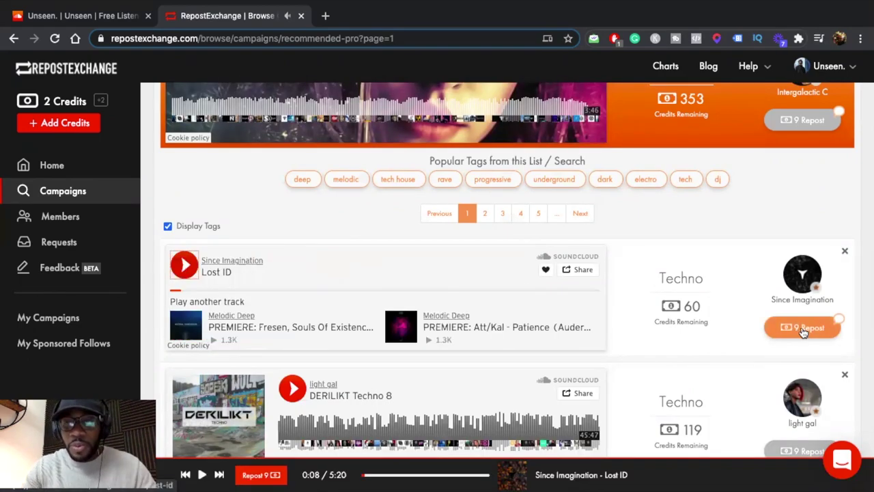
left_click(802, 328)
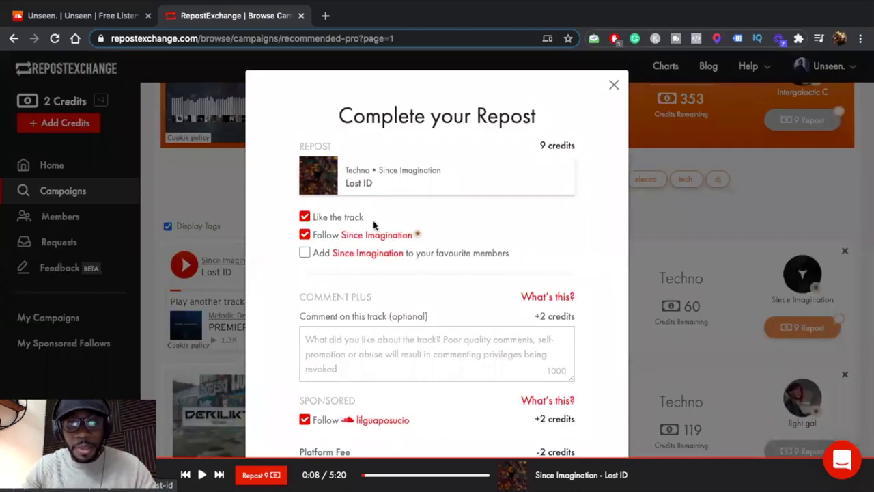
scroll(372, 222, "down", 1)
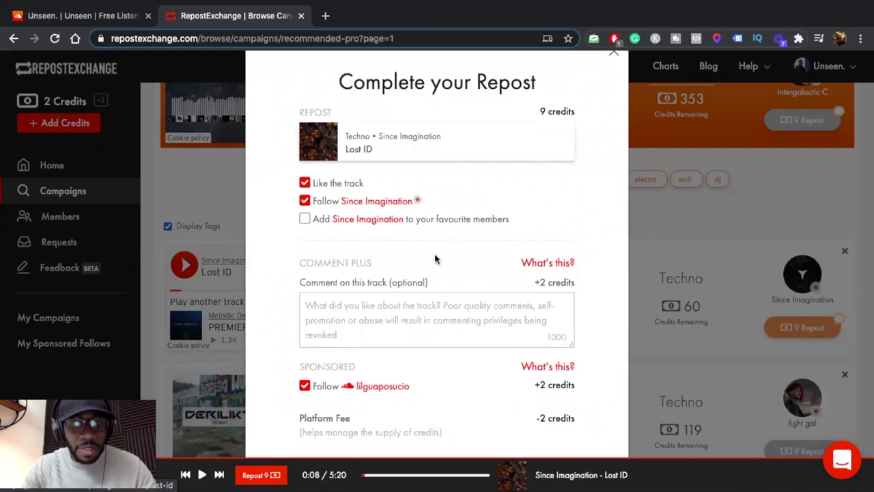
scroll(430, 279, "down", 1)
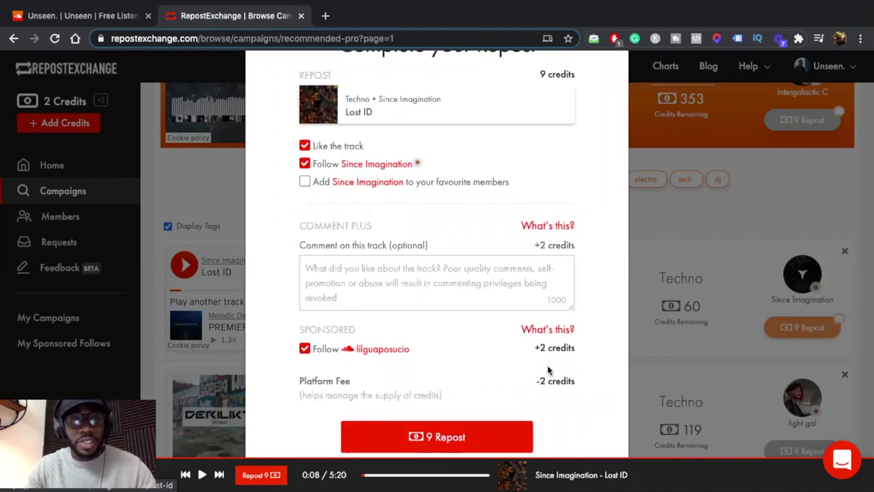
key("Escape")
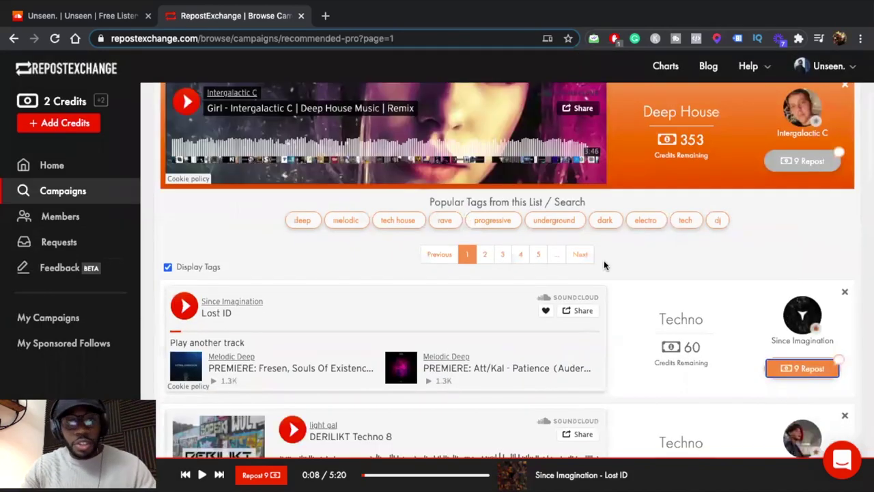
Hide the Since Imagination Lost ID campaign from the Recommended Pro list
scroll(674, 284, "down", 1)
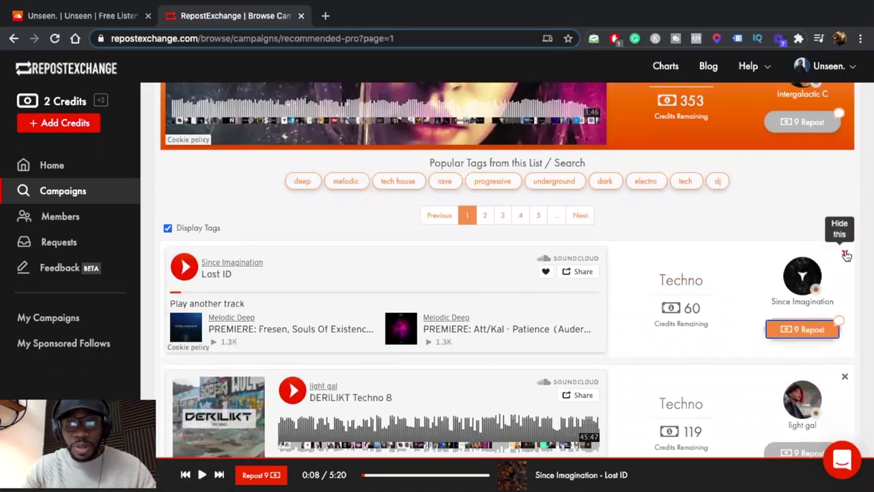
left_click(846, 255)
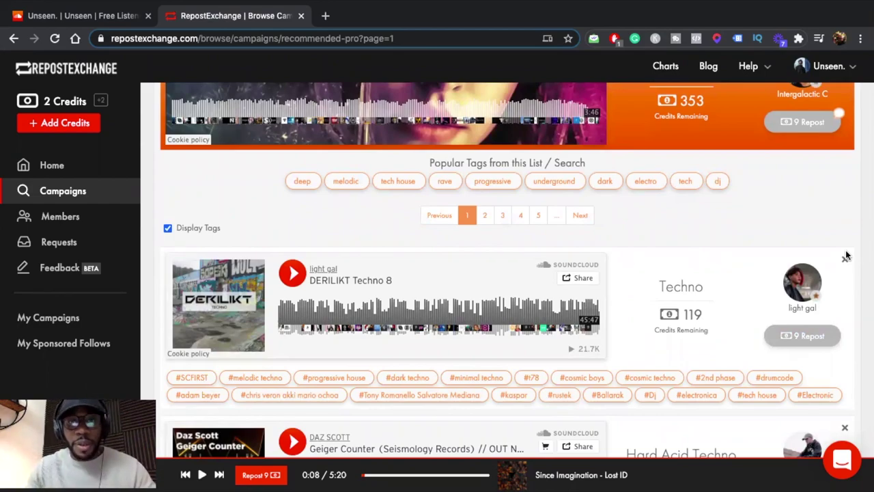
Look over the genre and track-type filters and the featured Deep House campaign in the Recommended Pro list
scroll(846, 255, "up", 4)
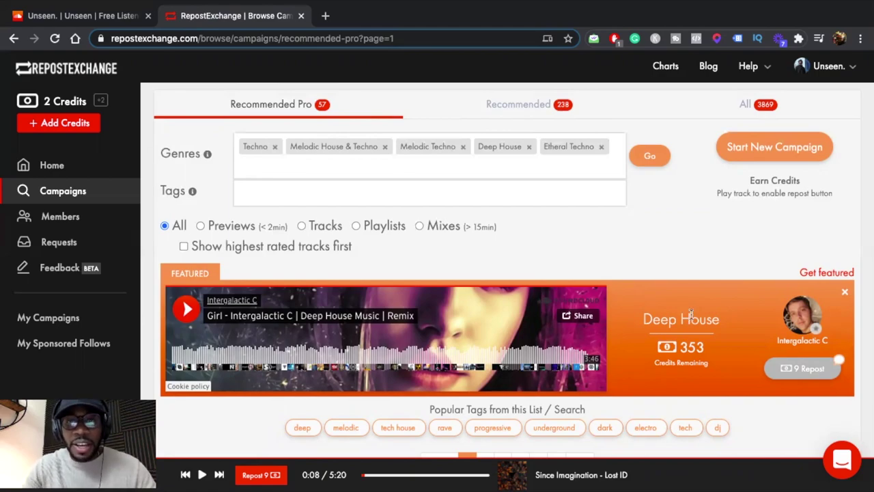
scroll(715, 356, "down", 2)
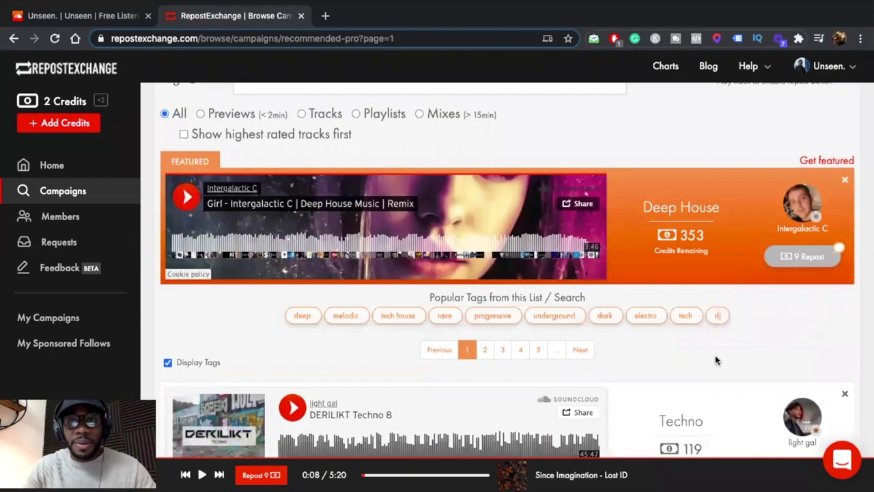
scroll(716, 356, "up", 1)
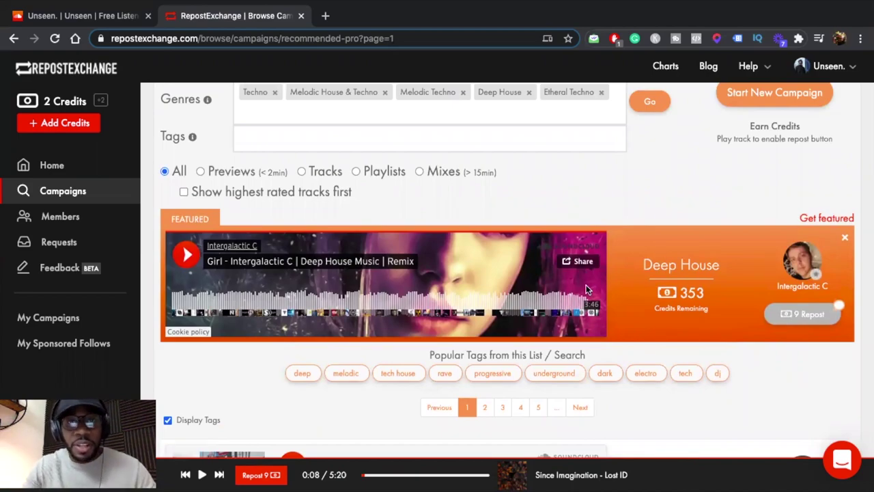
scroll(586, 289, "up", 1)
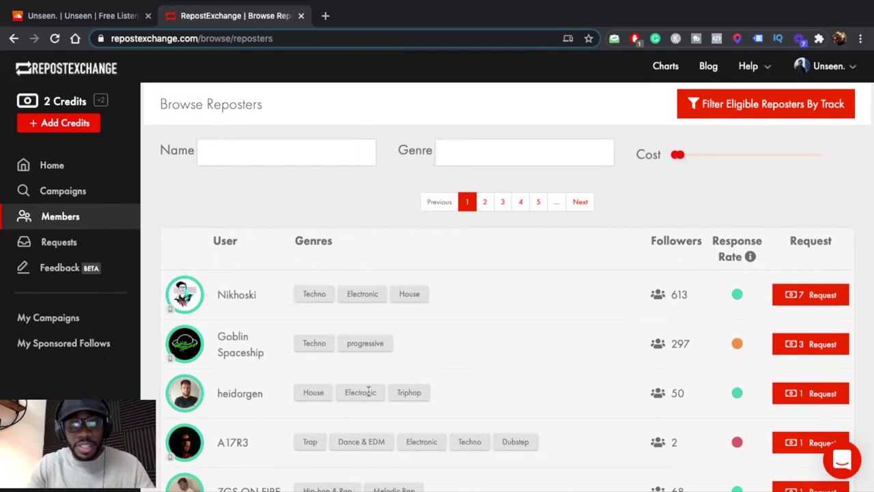
Browse the list of reposters available for direct requests and check its name and genre filters
scroll(355, 398, "down", 3)
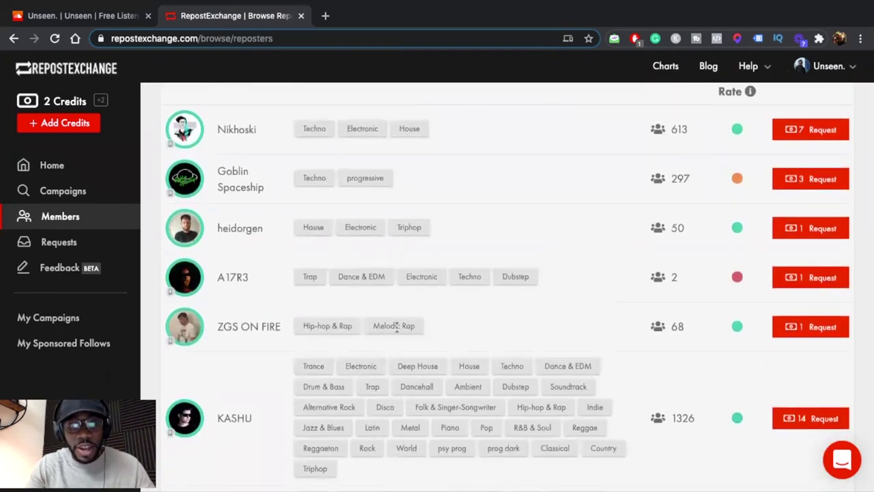
scroll(400, 328, "down", 3)
scroll(400, 330, "up", 10)
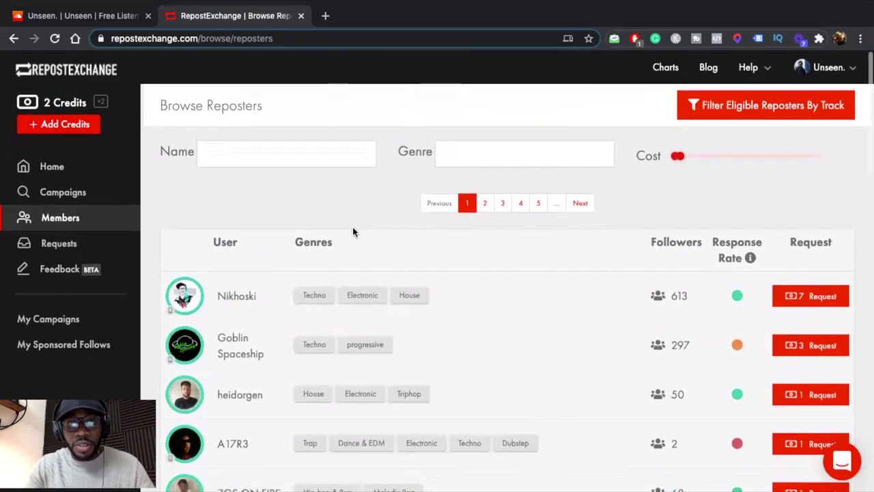
left_click(485, 153)
left_click(271, 150)
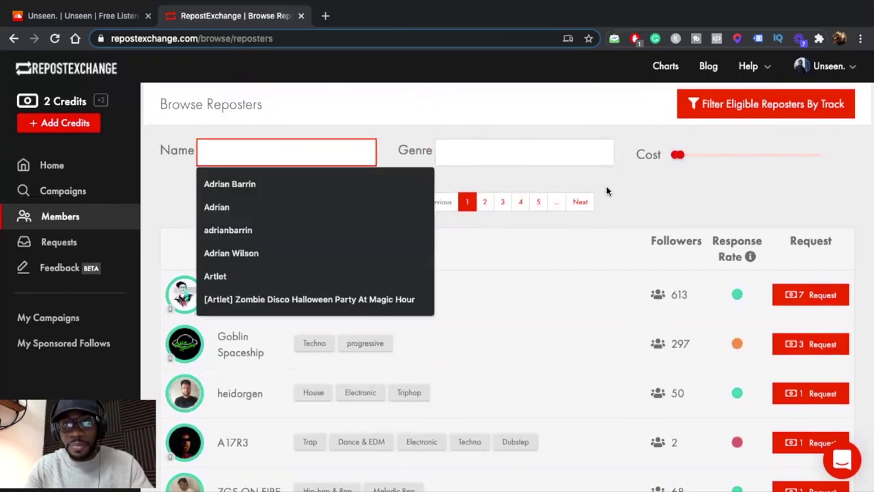
left_click(639, 202)
Filter the reposters to a cost range of 191 to 511 and examine their last-repost status, response rates and request costs
mouse_move(679, 154)
left_click_drag(679, 154, 700, 153)
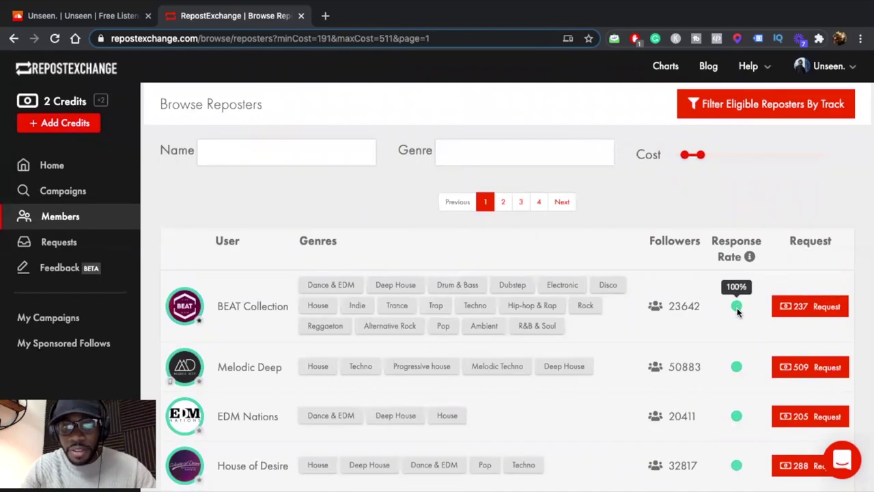
mouse_move(179, 311)
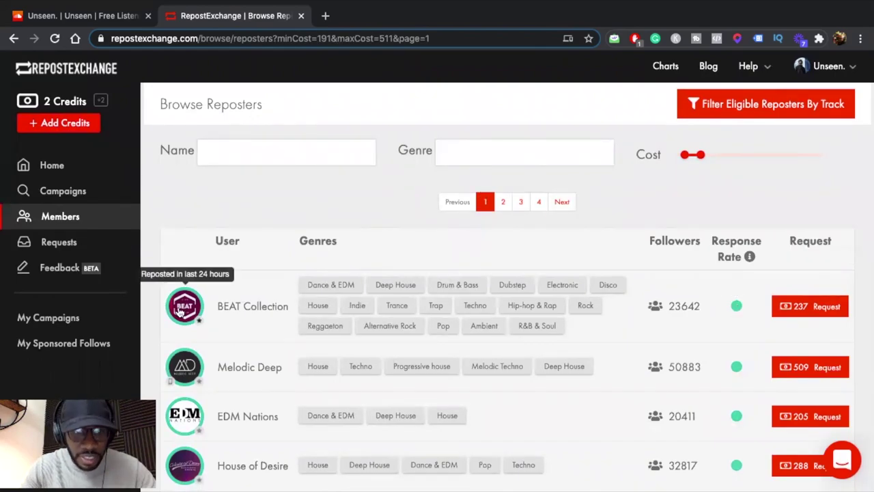
scroll(180, 311, "down", 5)
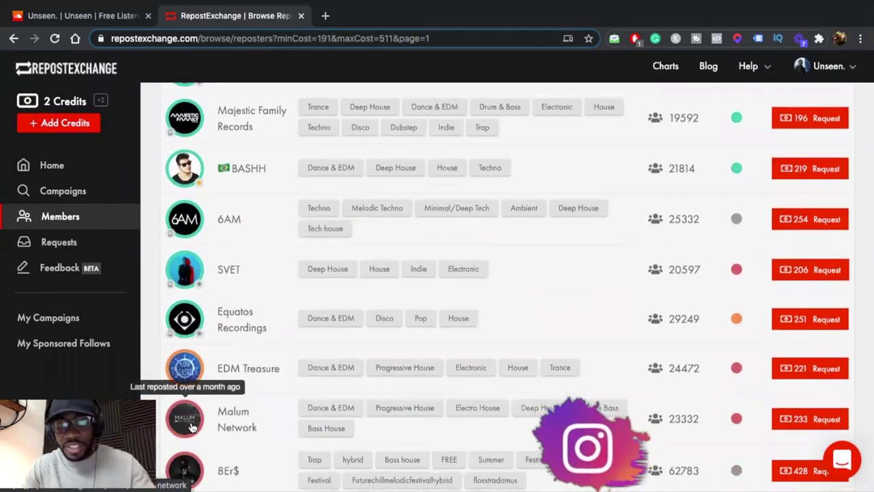
scroll(192, 427, "down", 1)
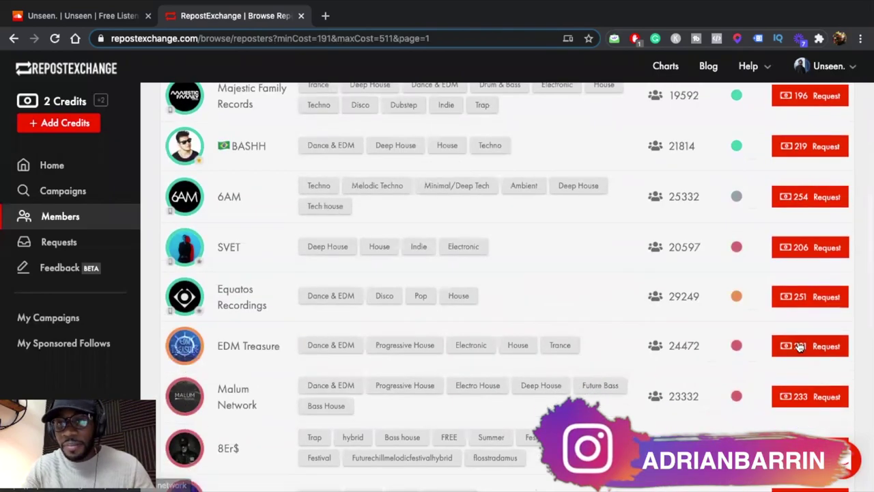
mouse_move(737, 345)
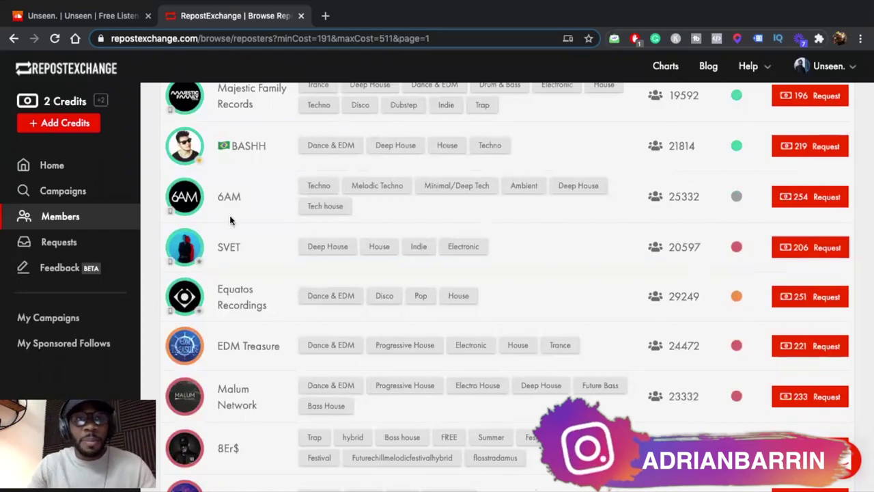
scroll(191, 300, "down", 1)
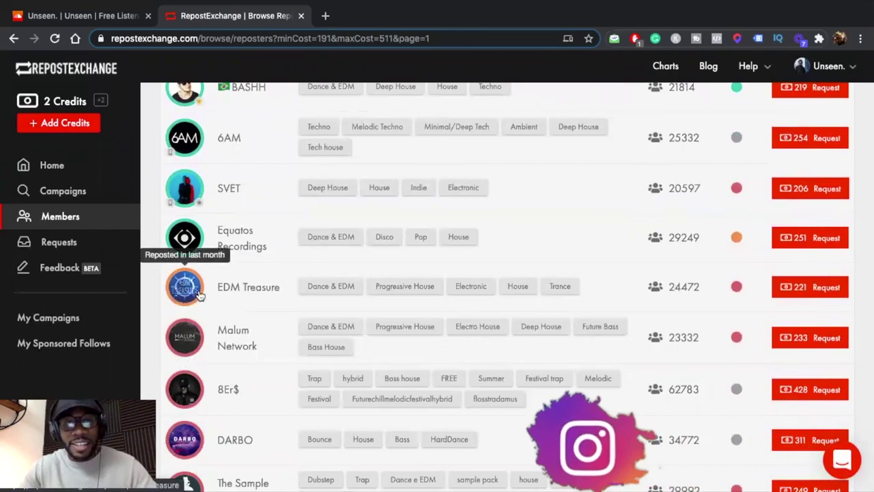
scroll(467, 256, "up", 1)
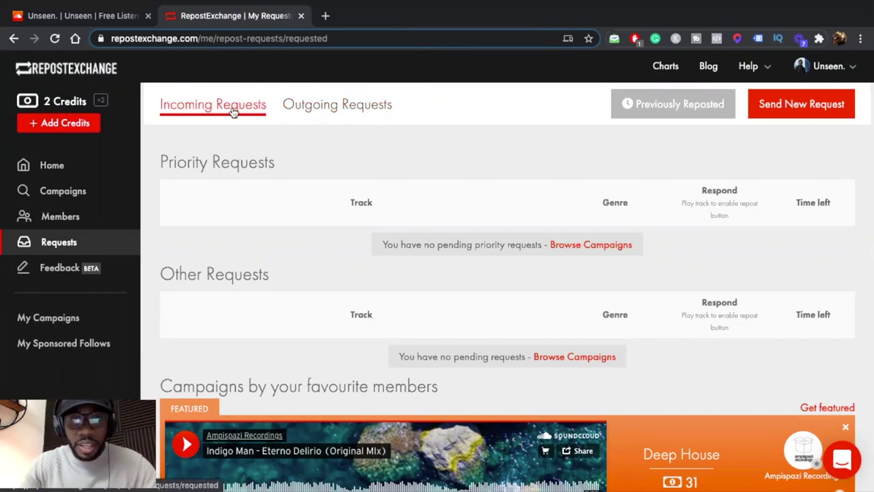
Review the incoming repost requests, including priority requests, other requests and campaigns by favourite members
scroll(459, 293, "down", 2)
scroll(458, 293, "down", 4)
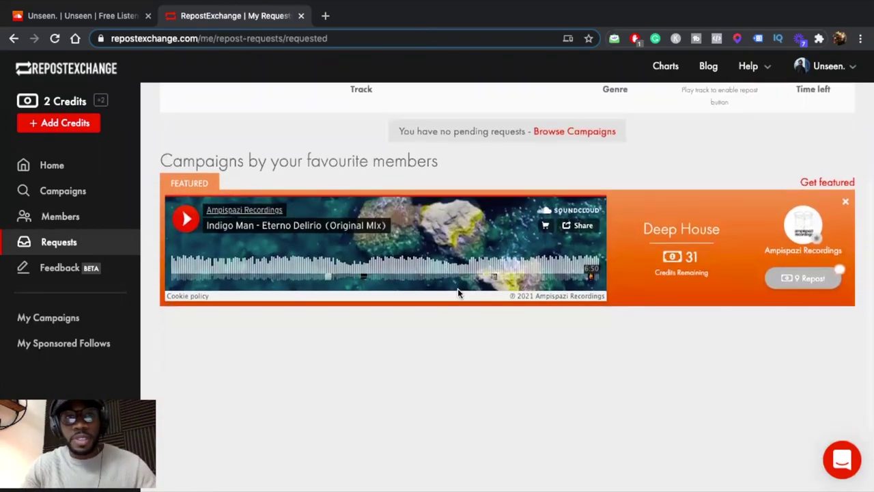
scroll(458, 292, "up", 3)
scroll(458, 293, "up", 2)
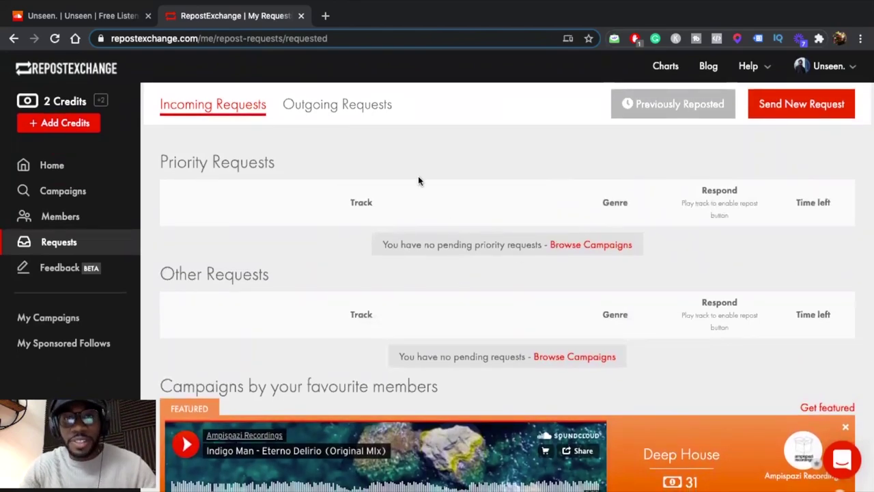
Open the outgoing repost requests and review each request's reposter, state, cost and average rating
left_click(371, 107)
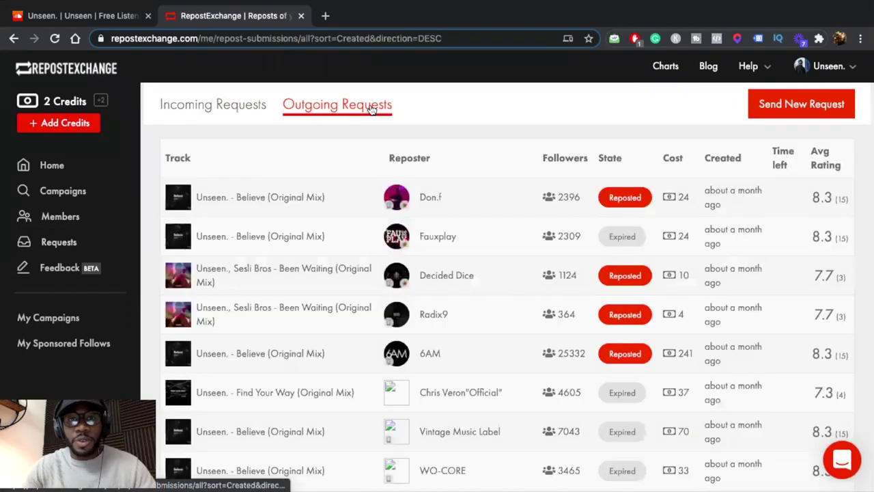
scroll(517, 327, "down", 2)
scroll(518, 330, "down", 3)
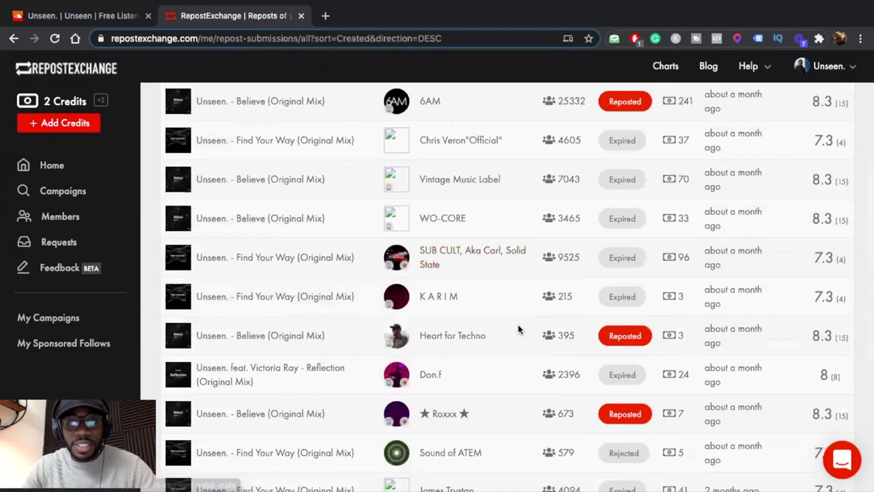
scroll(518, 330, "down", 5)
scroll(518, 329, "up", 10)
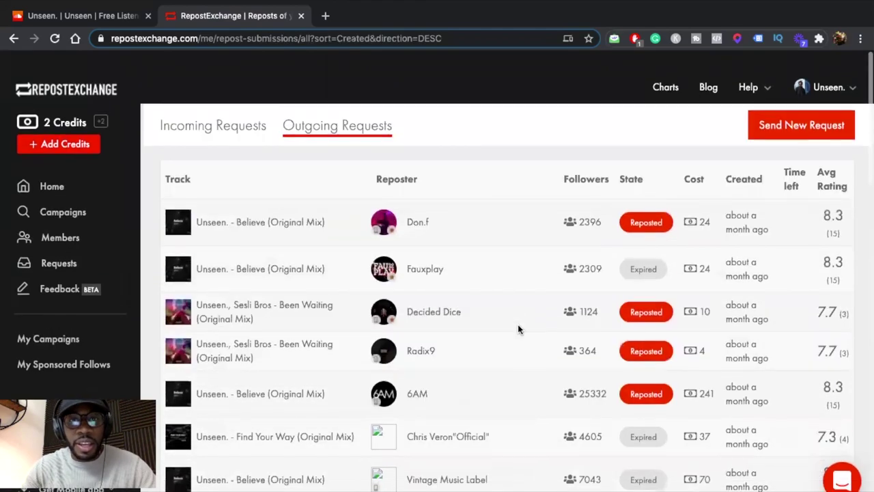
Return to the reposter members list and compare request costs against follower counts and response rates
left_click(63, 220)
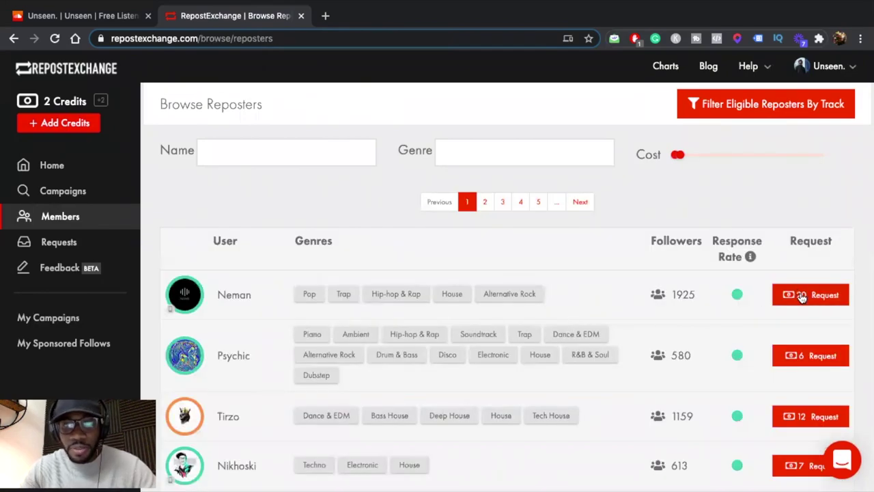
scroll(803, 296, "down", 5)
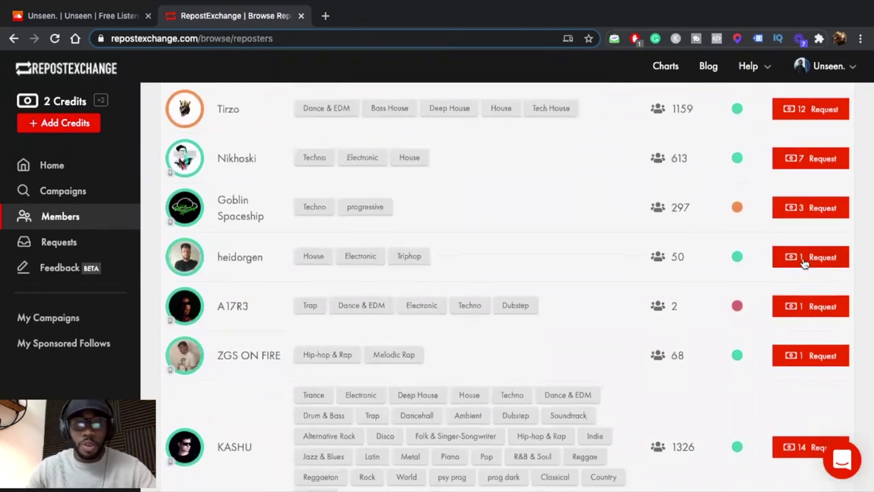
scroll(803, 263, "down", 1)
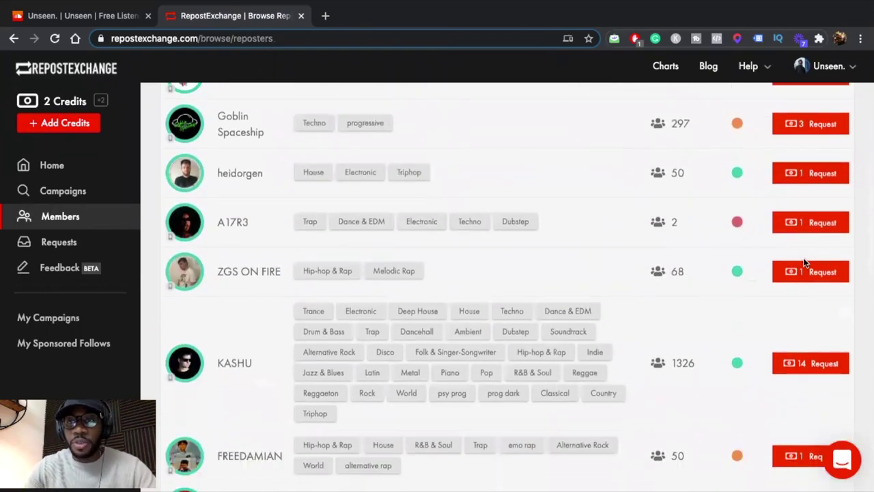
scroll(804, 261, "down", 2)
scroll(735, 268, "up", 3)
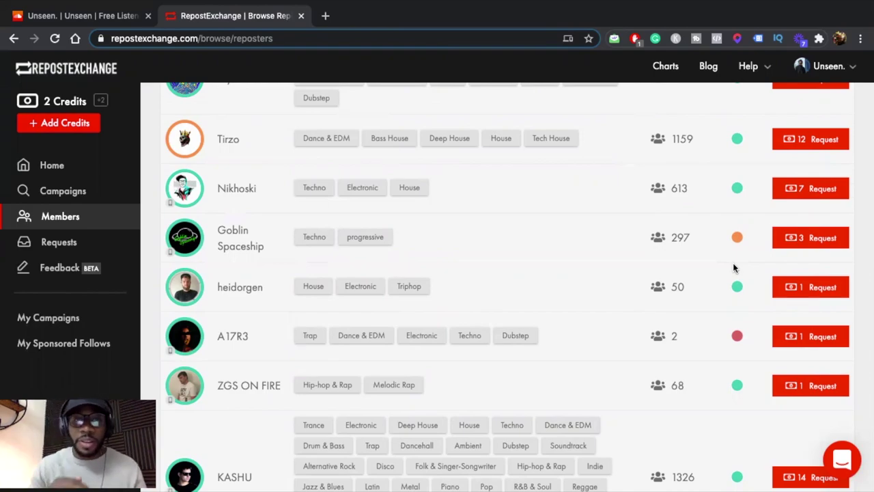
scroll(738, 334, "down", 4)
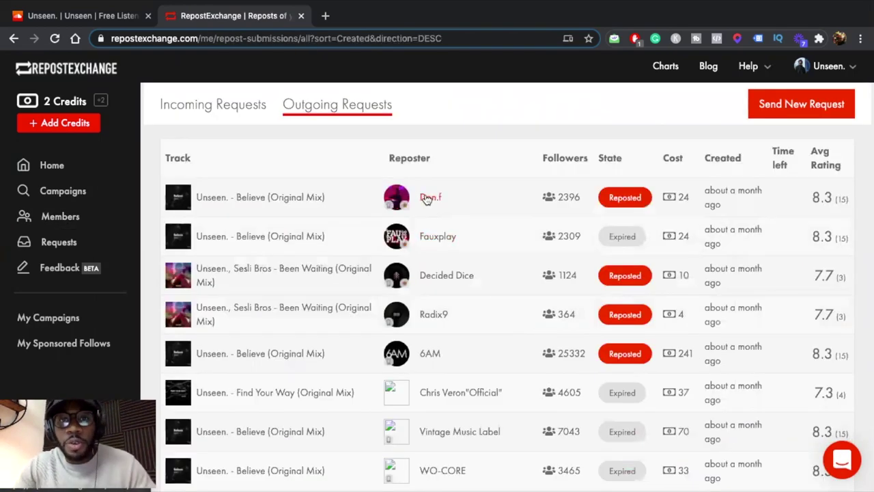
View the profile of the reposter in the first outgoing request, then open that reposter's SoundCloud page
left_click(424, 198)
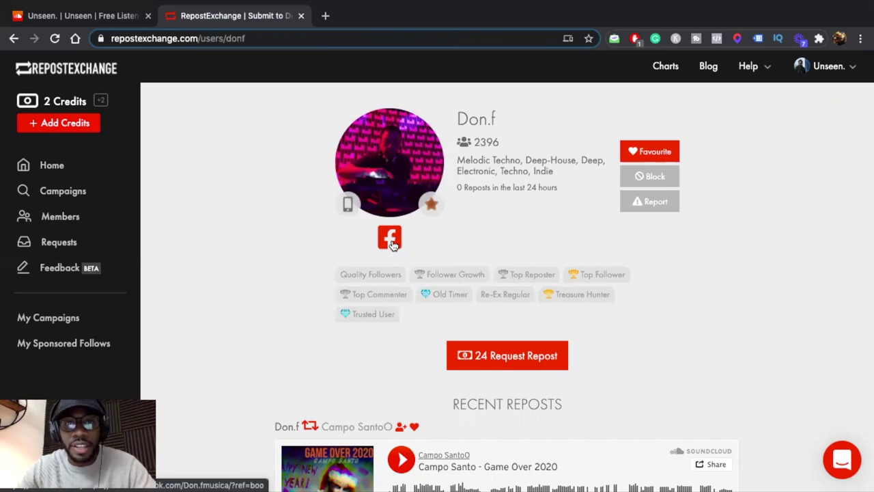
scroll(389, 235, "down", 1)
scroll(410, 205, "up", 1)
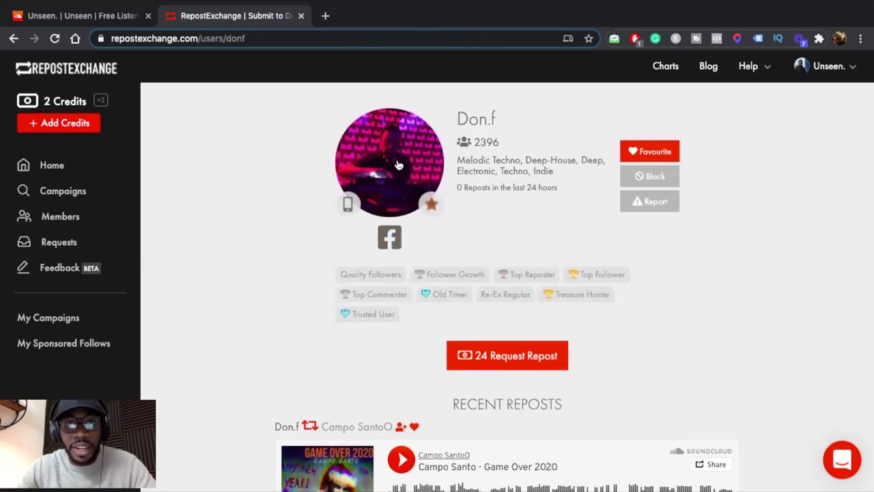
left_click(396, 161)
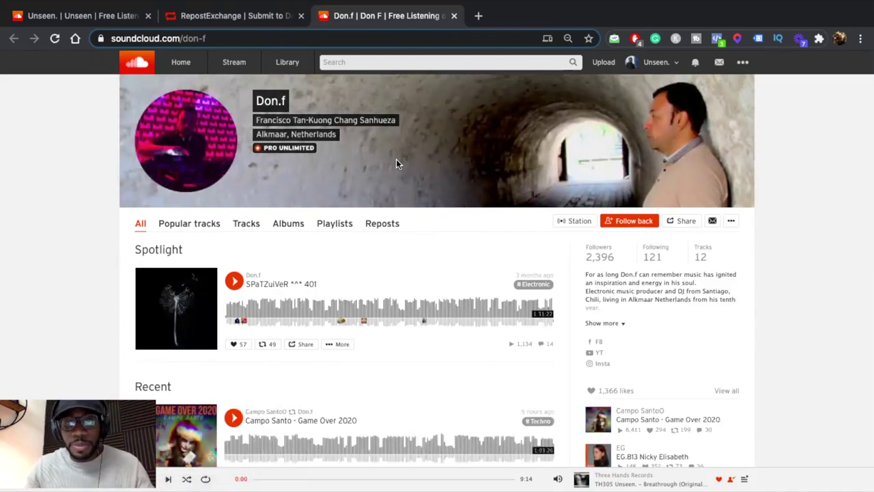
Switch back to RepostExchange, browse the Recommended Pro campaigns and briefly play the track DERILIKT Techno 8
key("ctrl+shift+Tab")
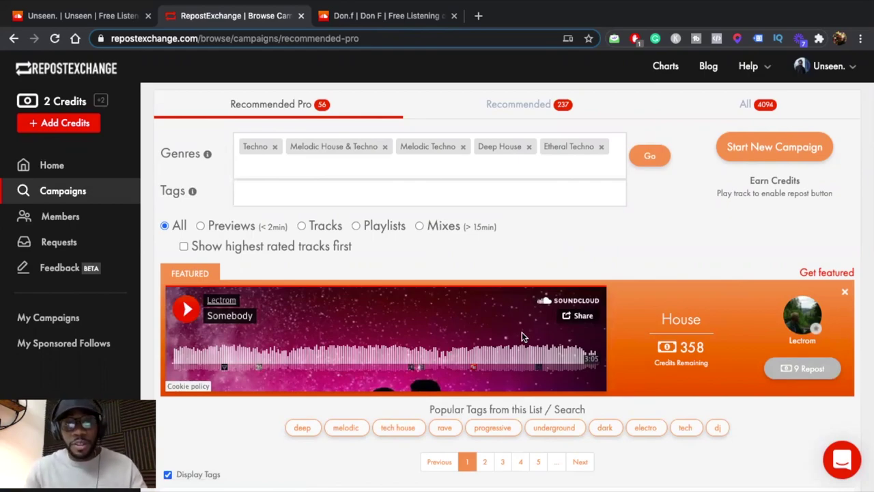
scroll(522, 336, "down", 3)
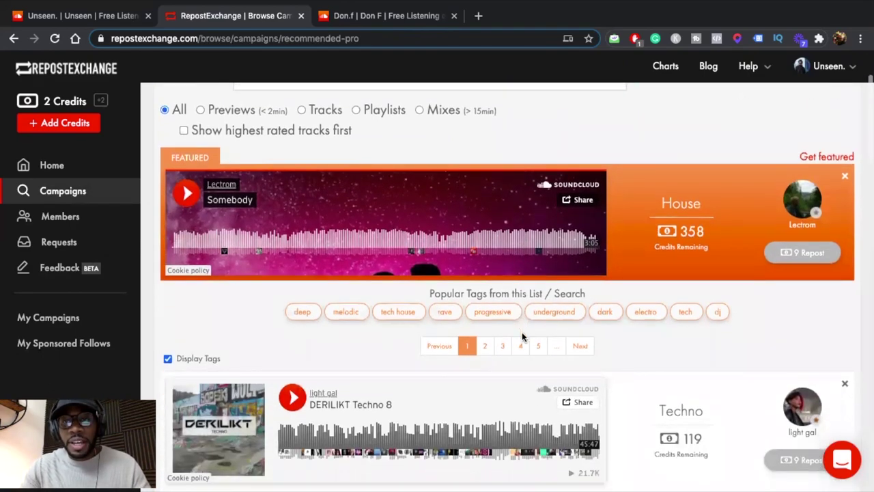
scroll(522, 335, "down", 1)
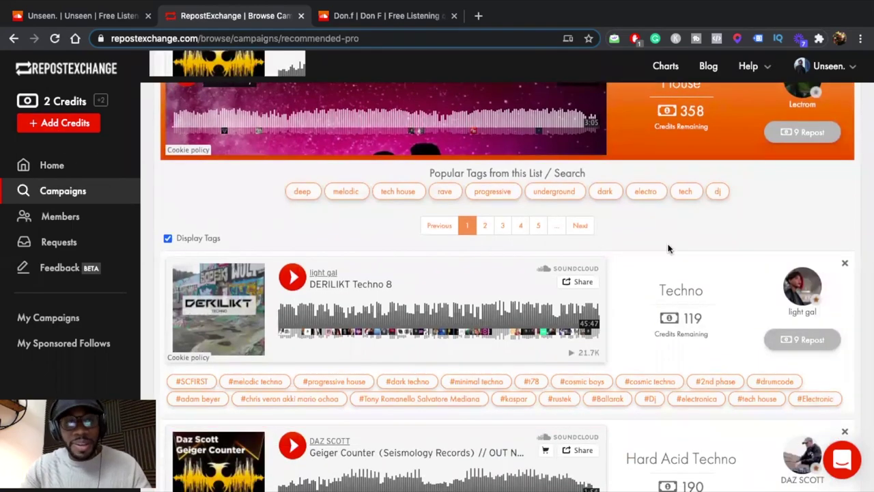
left_click(521, 274)
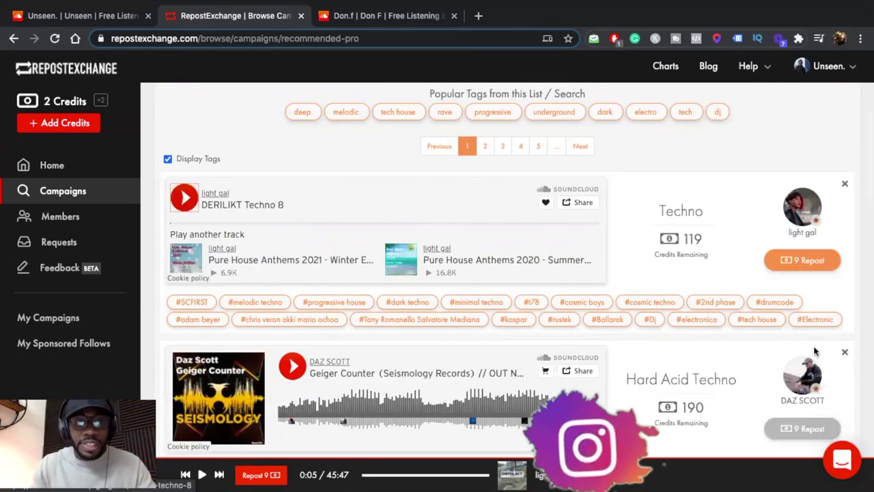
scroll(814, 351, "down", 2)
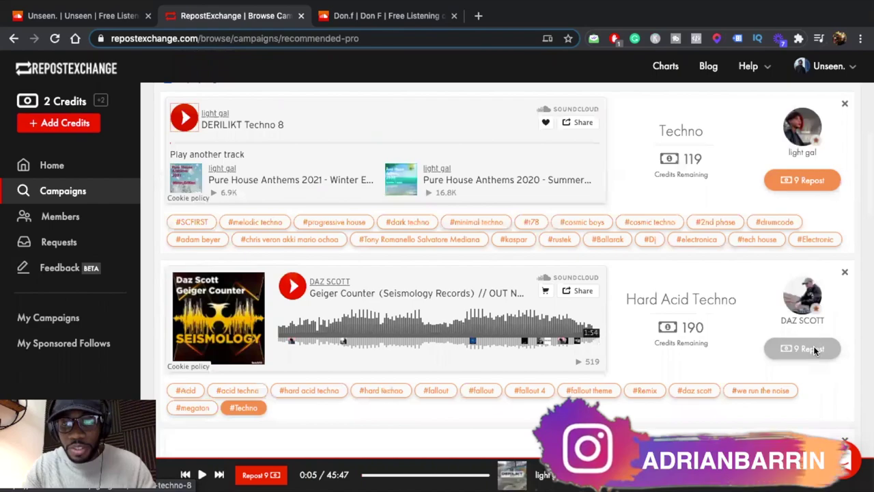
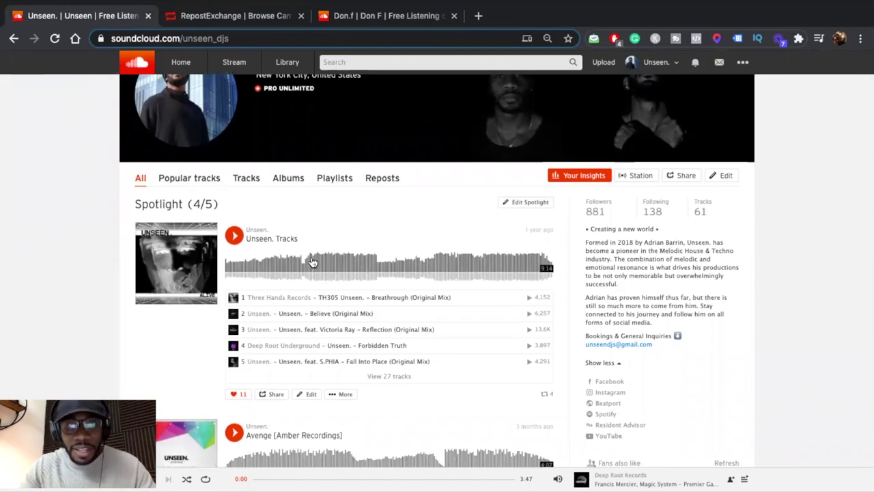
Look through the spotlight playlists and recent tracks on the Unseen. SoundCloud profile
scroll(312, 262, "down", 5)
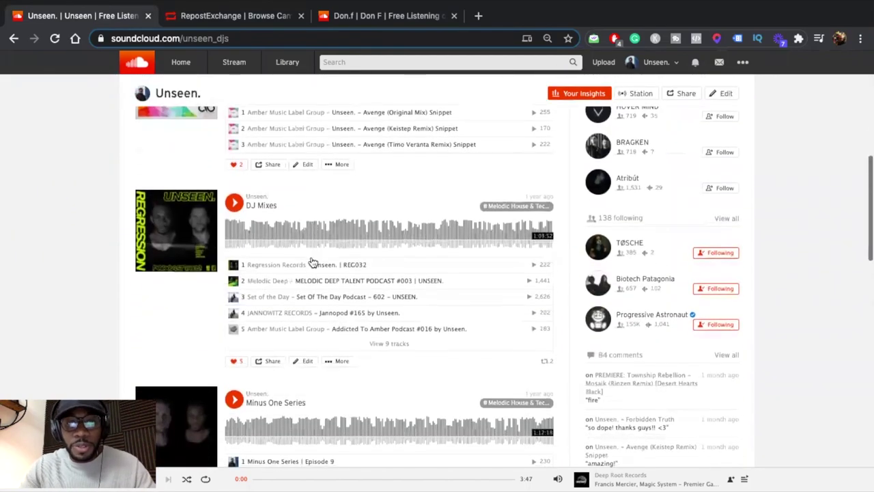
scroll(311, 262, "down", 1)
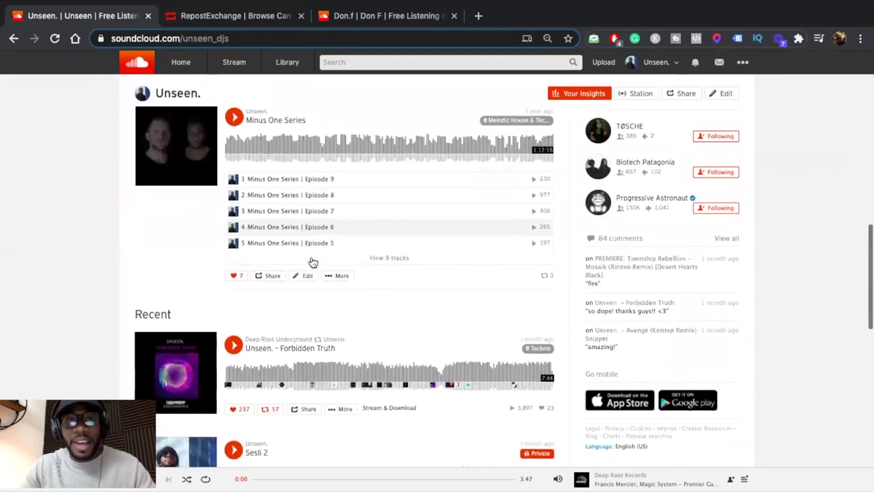
Examine the Unseen Tracks, Avenge, DJ Mixes and Minus One Series playlists and their play counts on the Unseen. profile
scroll(312, 261, "up", 1)
scroll(312, 261, "down", 1)
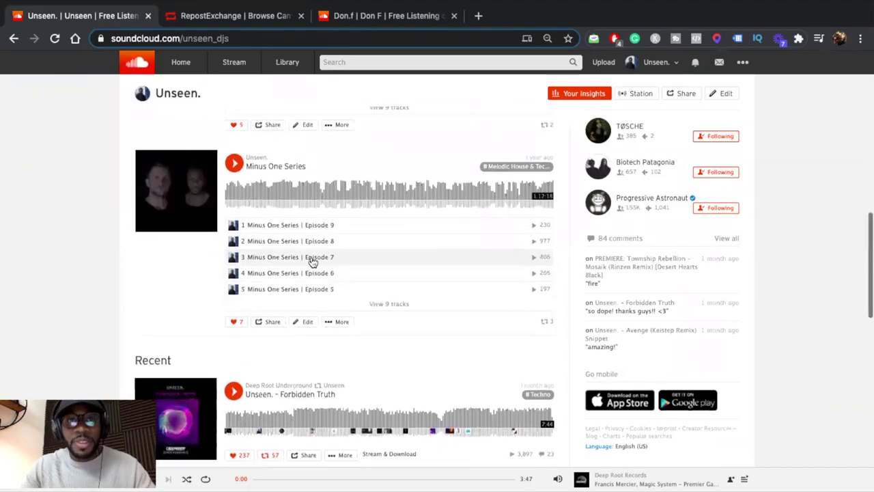
scroll(311, 262, "up", 2)
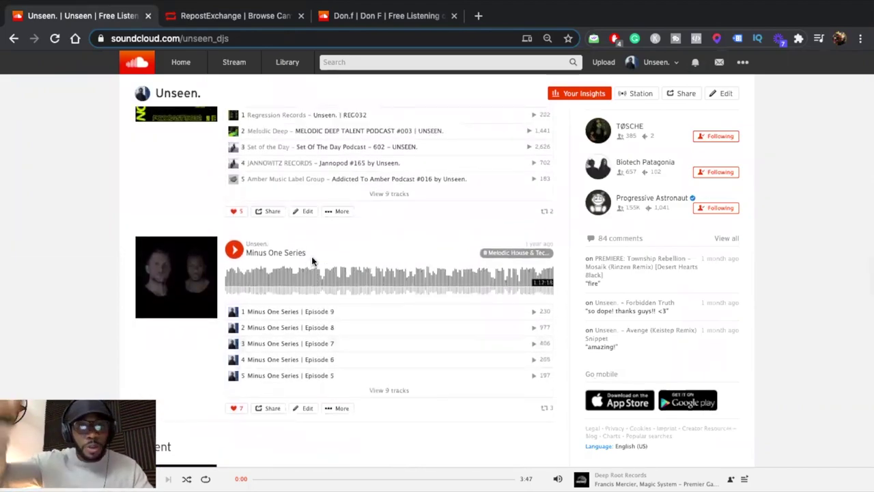
scroll(312, 260, "down", 3)
scroll(311, 258, "down", 1)
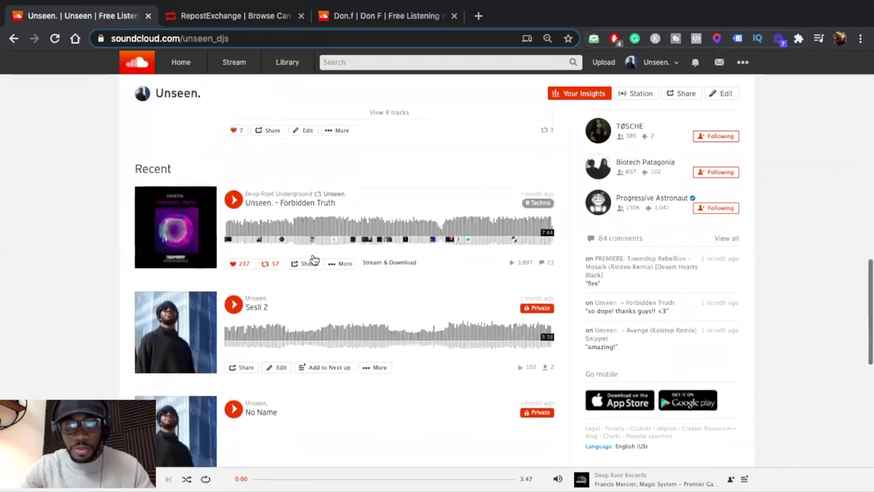
scroll(311, 258, "up", 10)
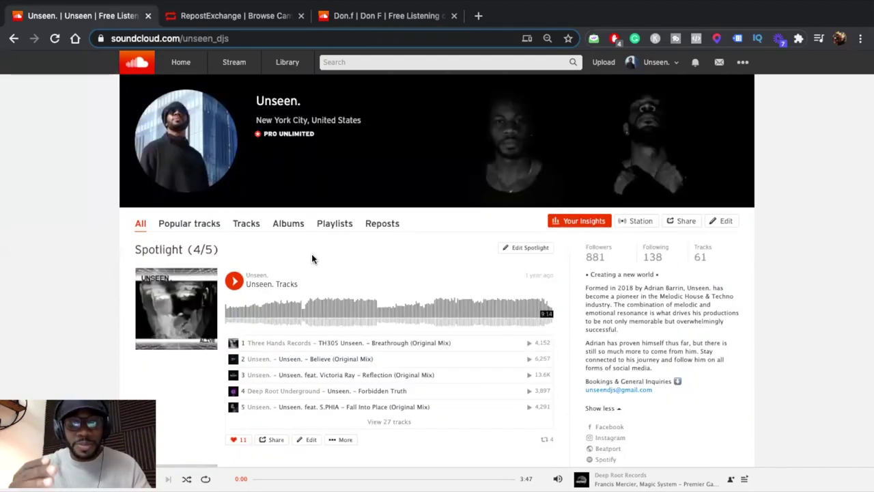
scroll(418, 334, "down", 1)
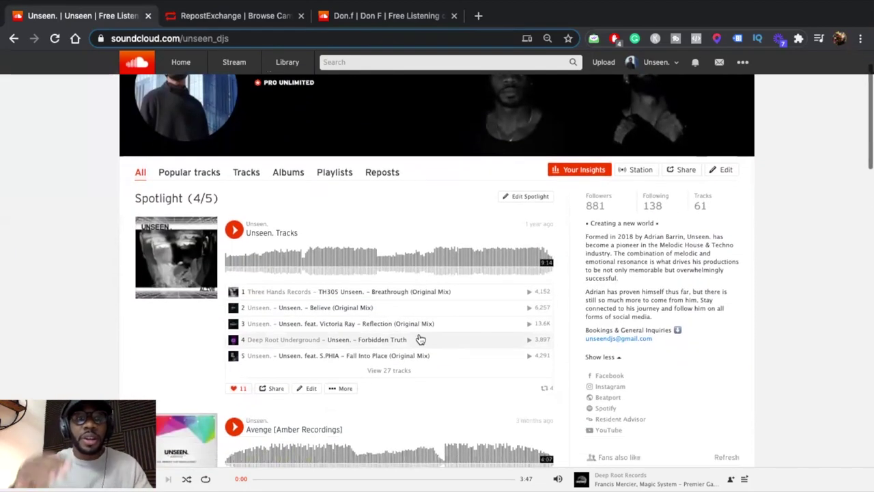
scroll(420, 339, "down", 2)
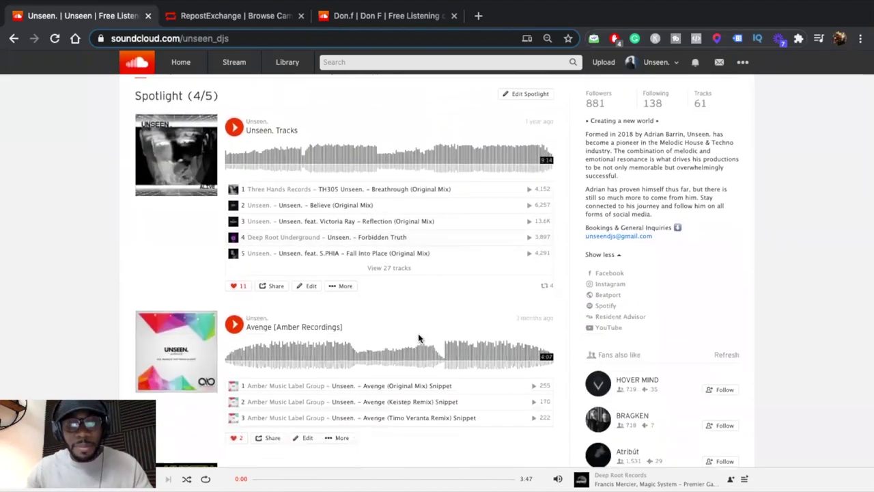
scroll(418, 333, "down", 1)
scroll(418, 334, "up", 1)
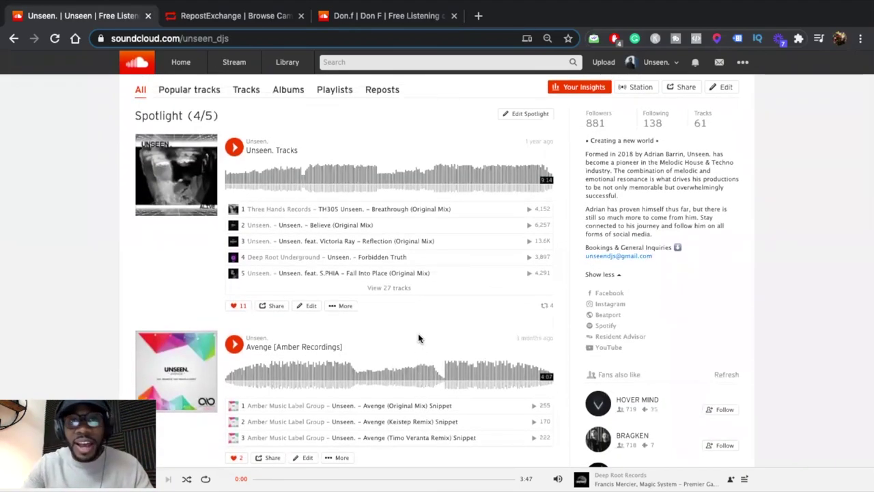
scroll(418, 338, "down", 5)
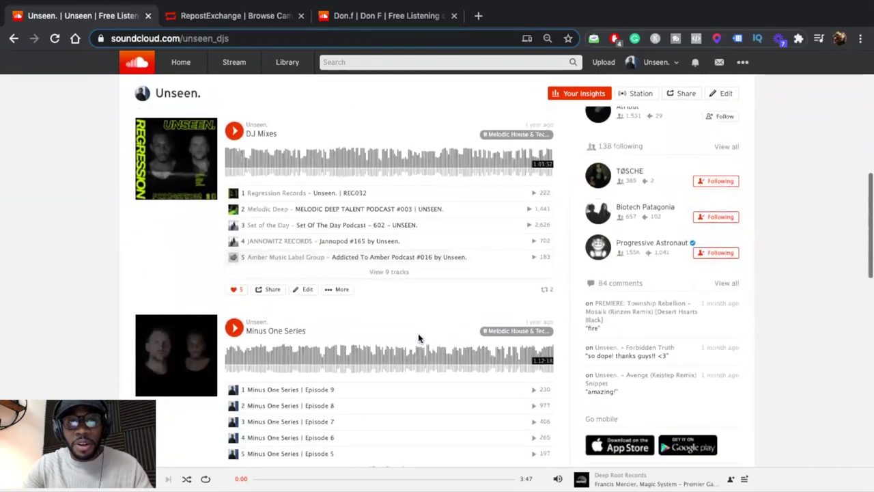
scroll(419, 338, "up", 6)
scroll(418, 338, "up", 1)
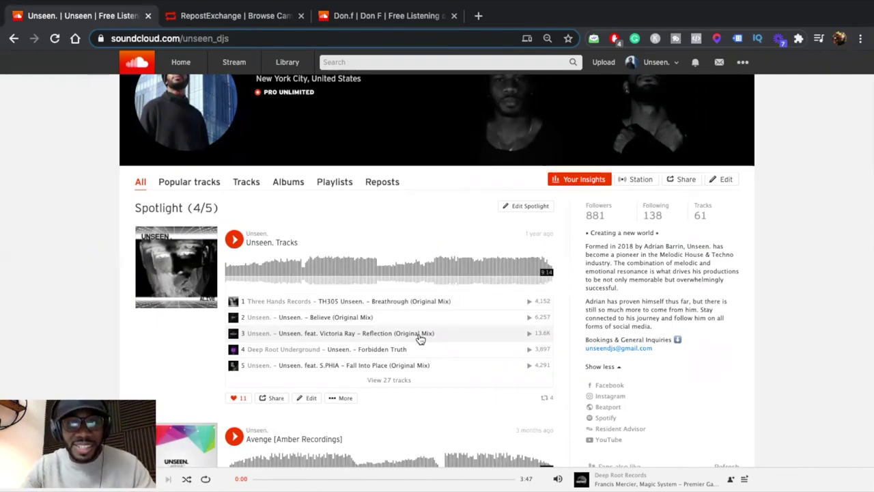
scroll(420, 338, "up", 2)
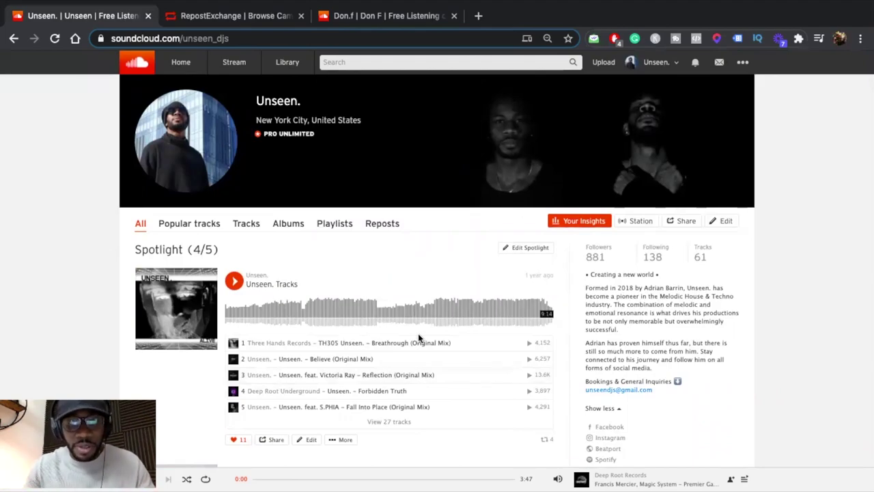
Switch to RepostExchange and add credits to the account
key("ctrl+Tab")
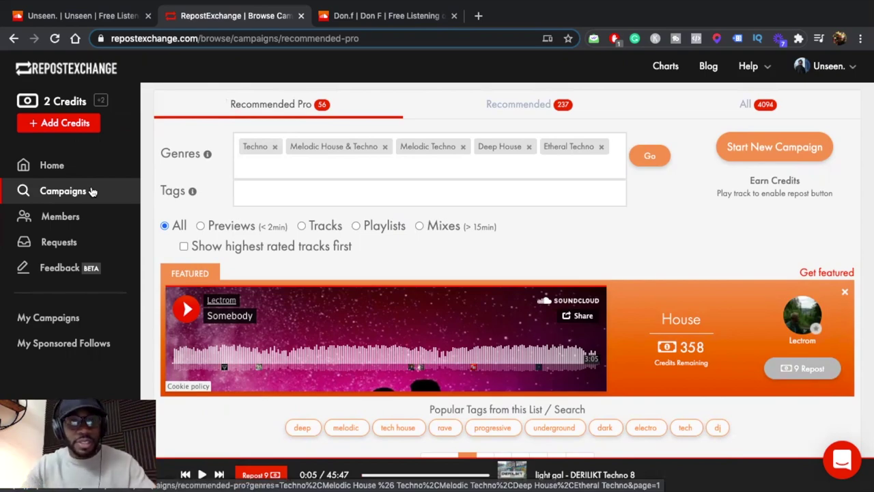
left_click(58, 123)
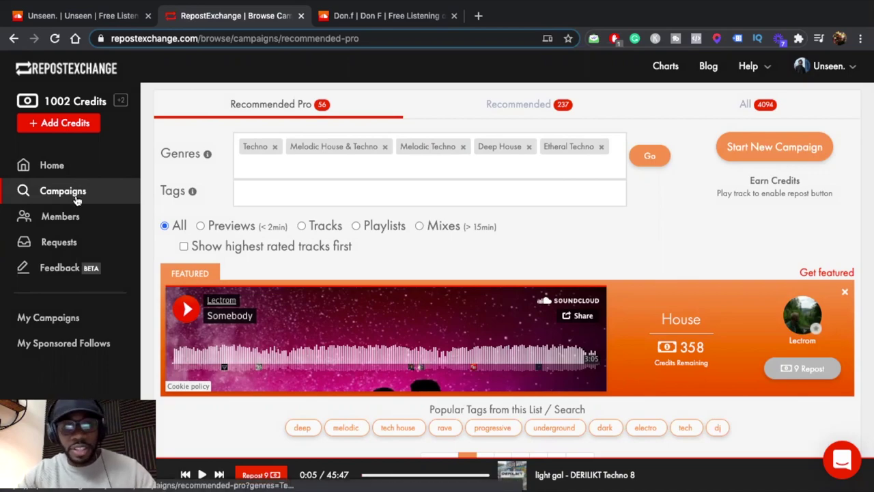
Open the account's own repost campaigns and review the finished ones' maximum spend, returned budget and average rating
left_click(48, 318)
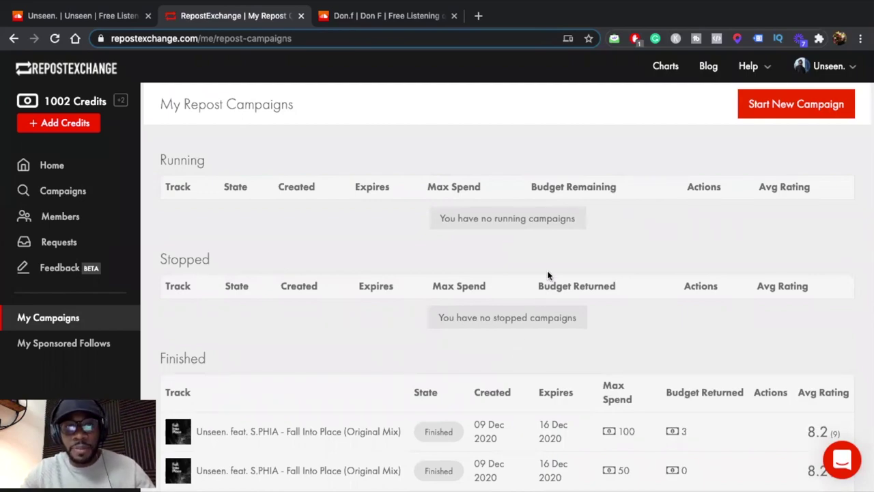
scroll(547, 275, "down", 5)
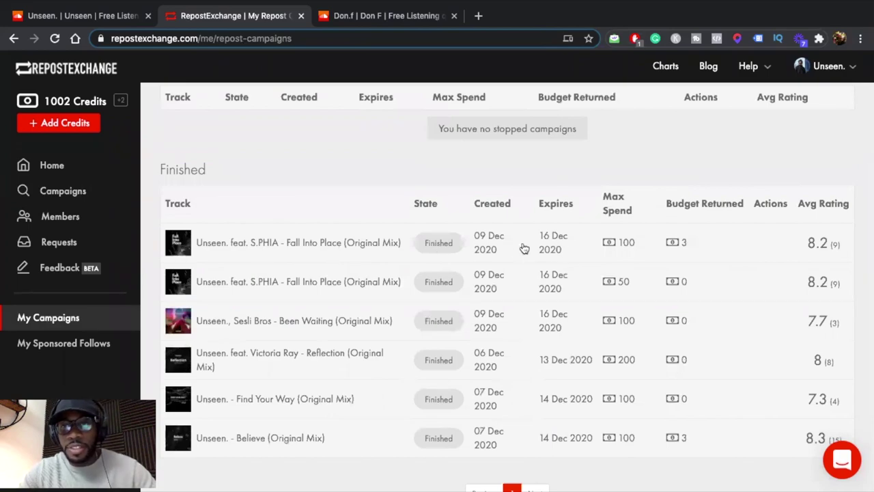
scroll(632, 429, "down", 2)
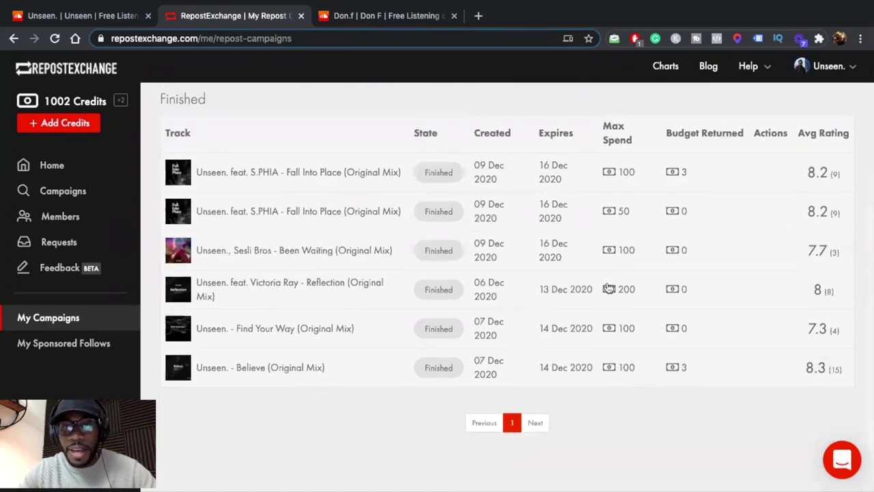
scroll(608, 289, "up", 2)
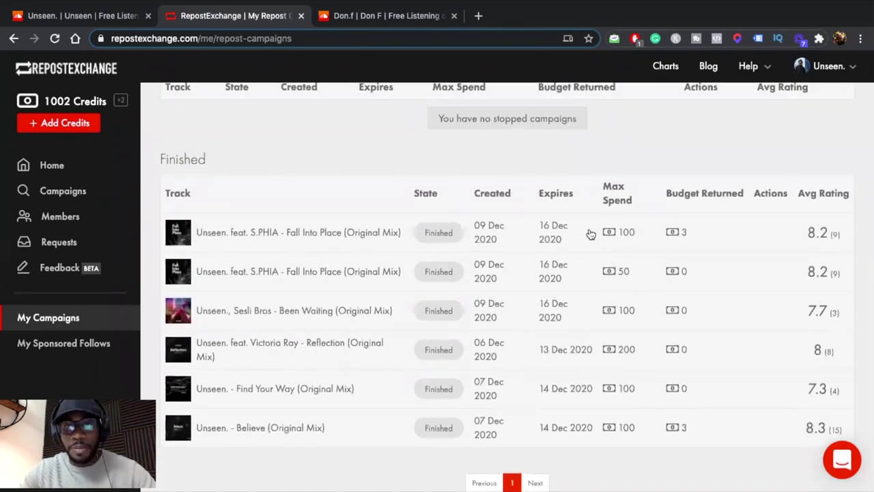
Expand the first finished Fall Into Place campaign and review its reposters, follower counts, costs and comments
left_click(591, 234)
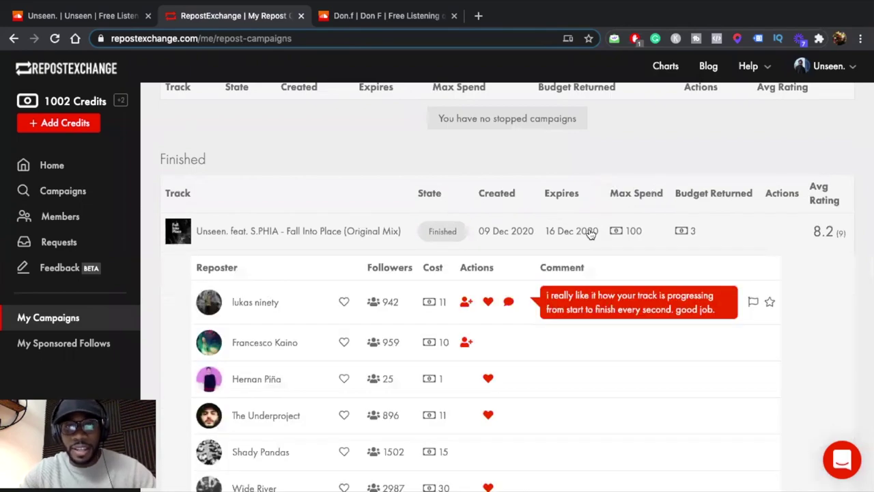
scroll(591, 234, "down", 5)
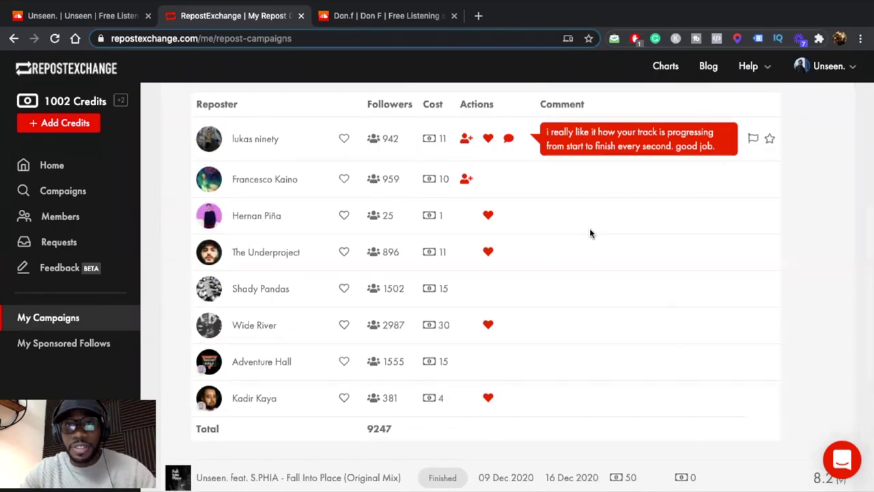
scroll(590, 232, "down", 15)
scroll(437, 281, "up", 5)
scroll(436, 282, "up", 15)
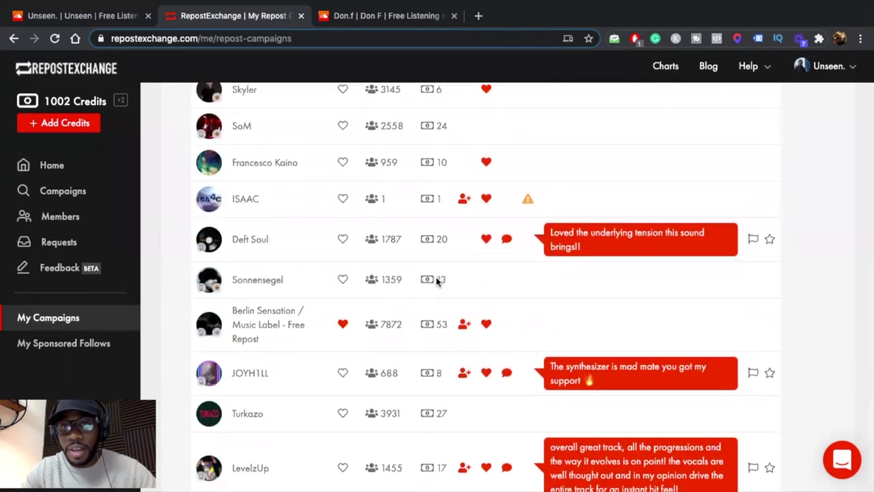
scroll(436, 277, "up", 4)
scroll(436, 276, "up", 15)
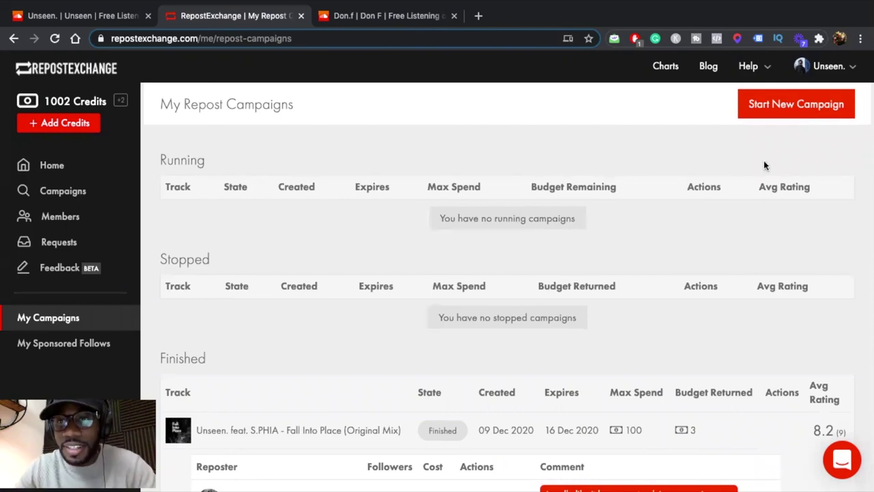
Start a new repost campaign and choose the track Unseen. - Believe (Original Mix)
left_click(784, 101)
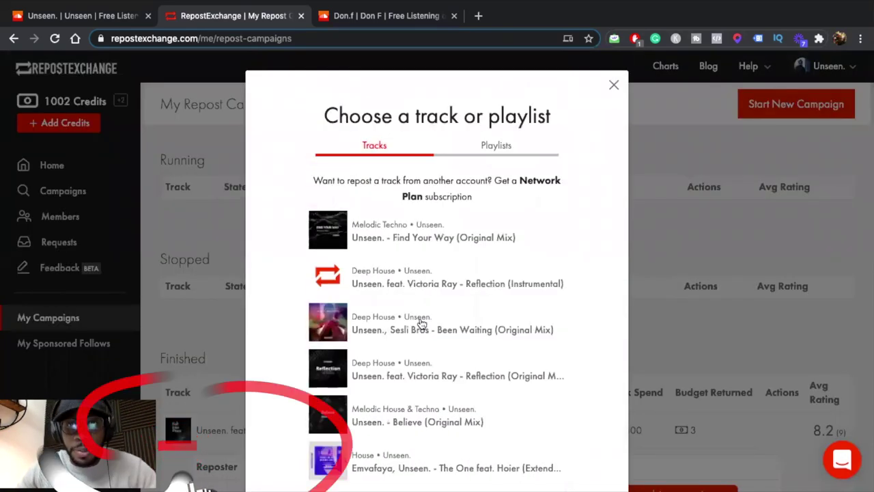
scroll(422, 323, "down", 5)
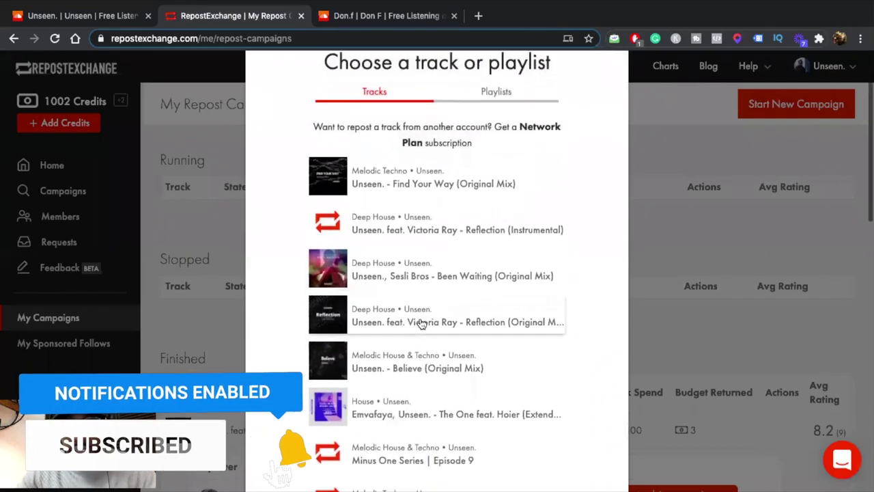
scroll(422, 324, "down", 9)
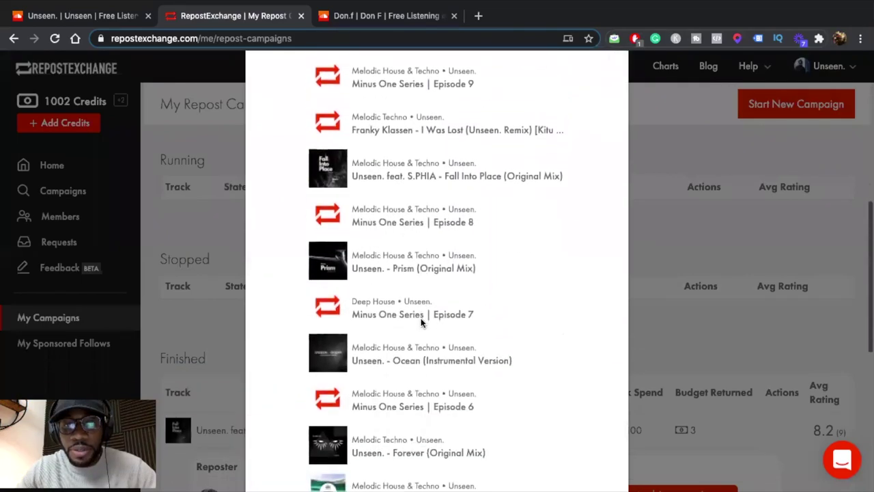
scroll(421, 323, "down", 4)
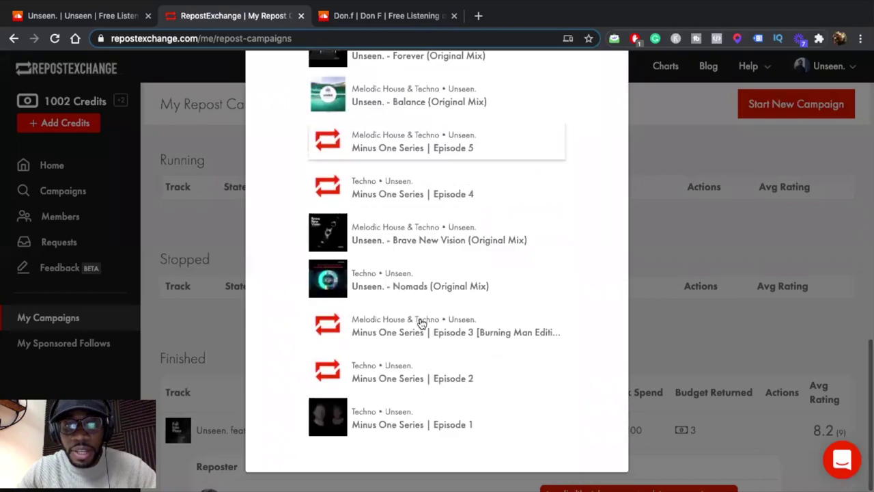
scroll(421, 324, "up", 15)
scroll(422, 324, "up", 1)
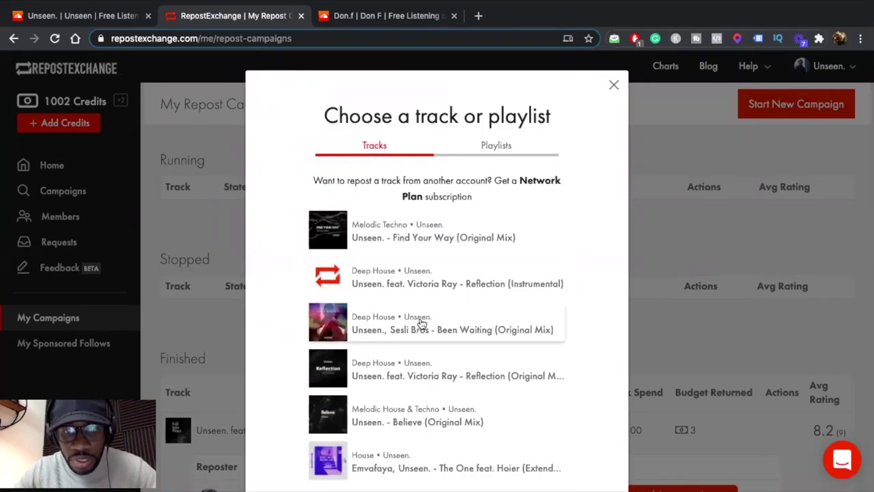
left_click(430, 410)
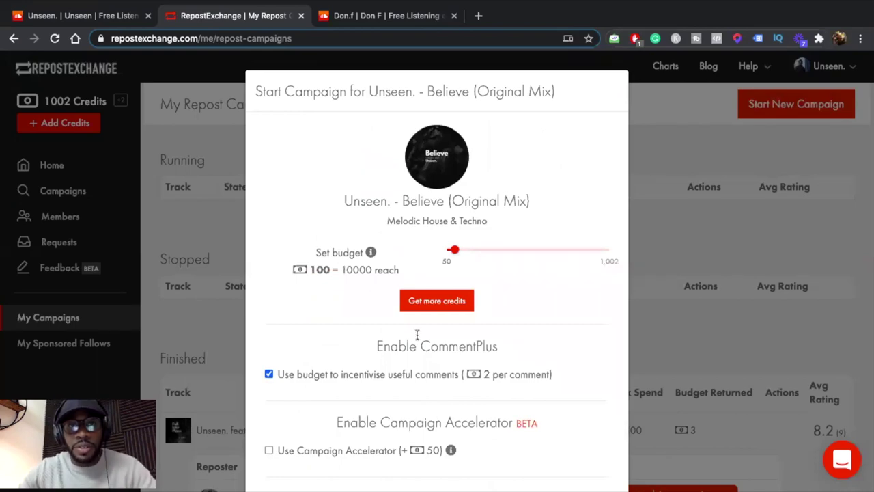
Set the campaign budget to 250 credits and check the CommentPlus and Campaign Accelerator options
scroll(447, 199, "down", 1)
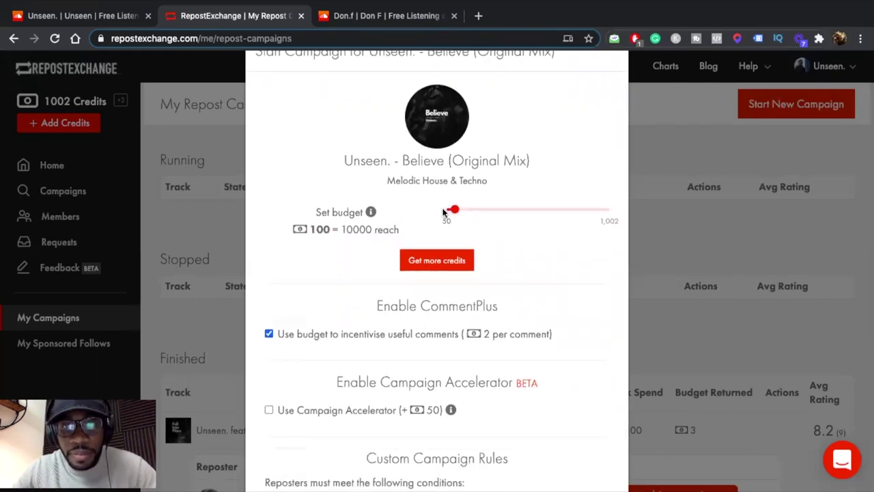
scroll(461, 209, "up", 1)
left_click_drag(455, 251, 480, 255)
scroll(450, 320, "down", 2)
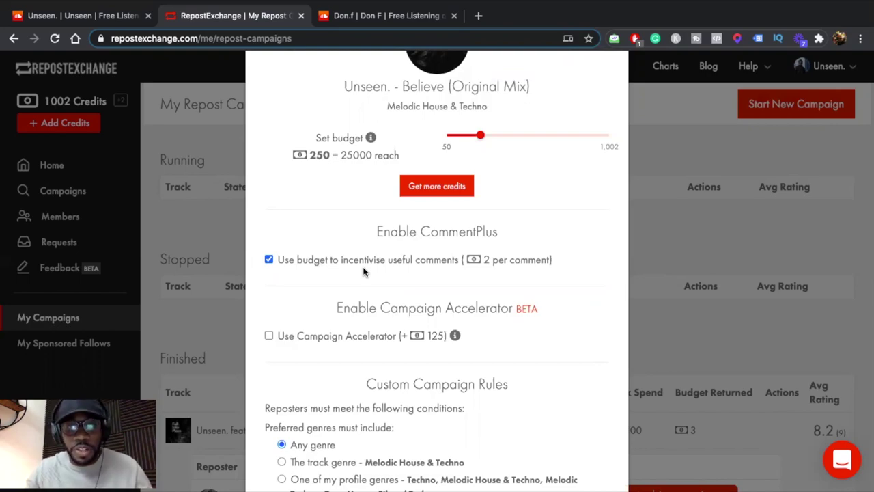
scroll(342, 280, "down", 1)
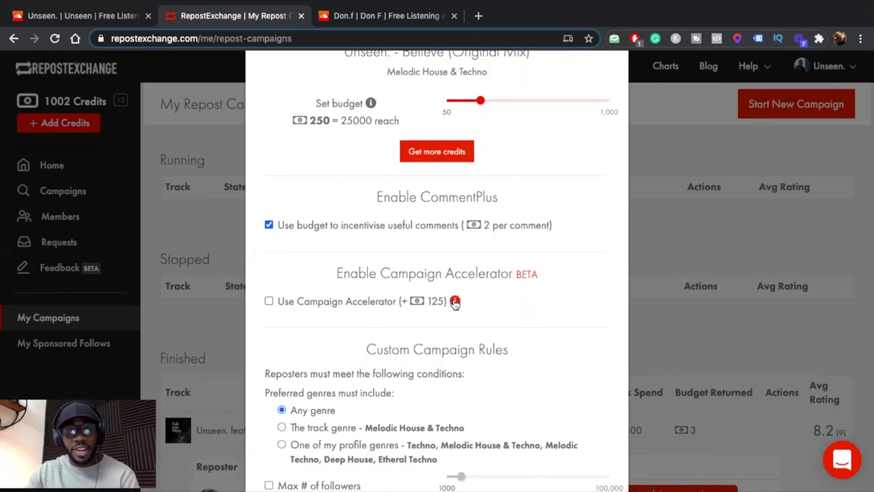
Compare the genre rules for reposters and require one of the account's own profile genres
scroll(455, 302, "down", 4)
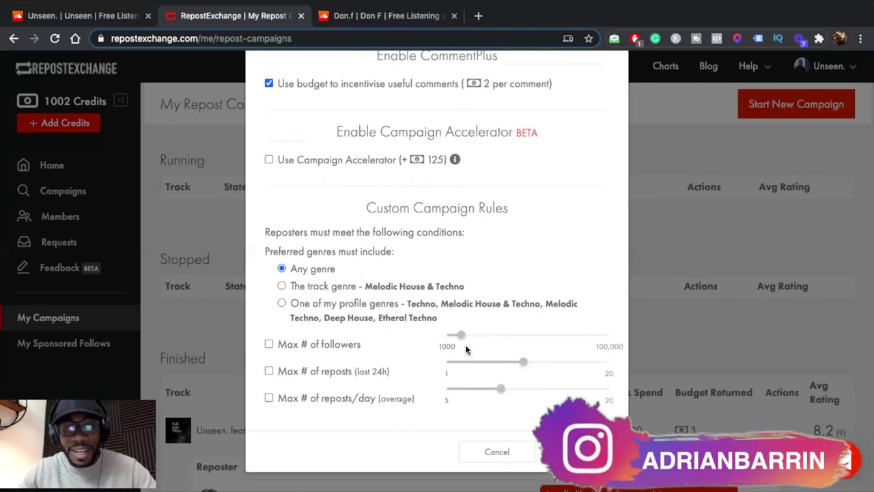
left_click(282, 287)
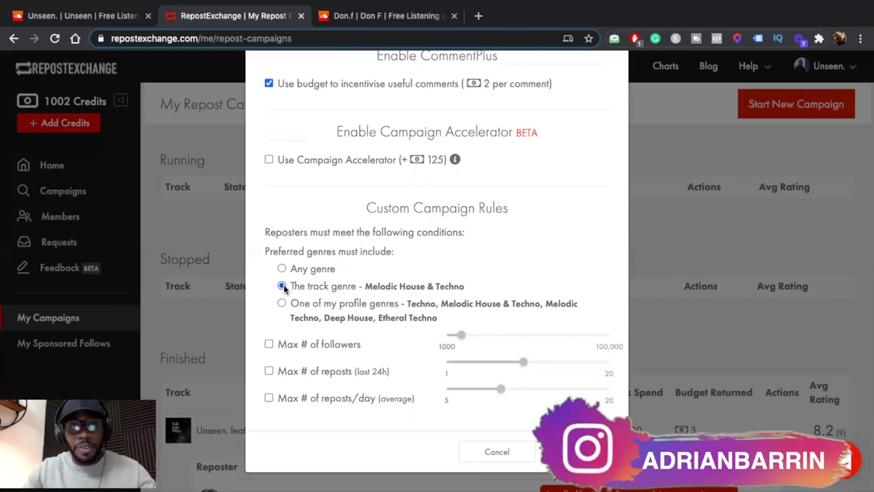
left_click(282, 269)
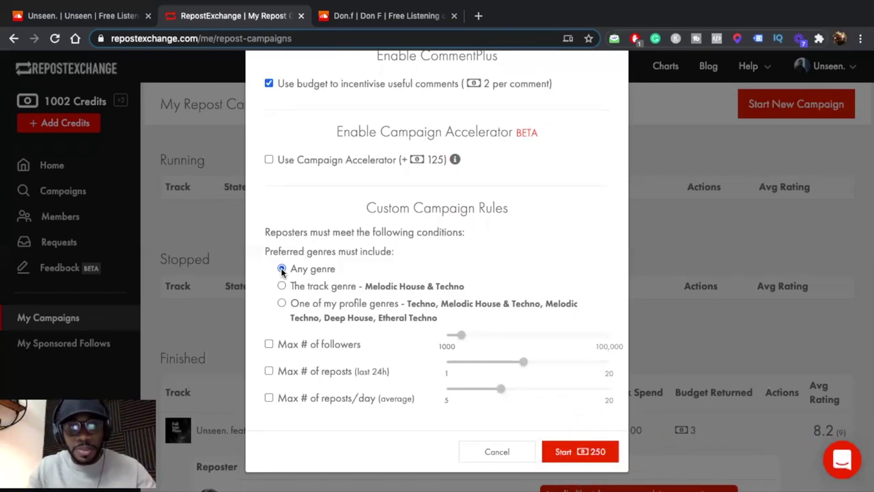
left_click(281, 303)
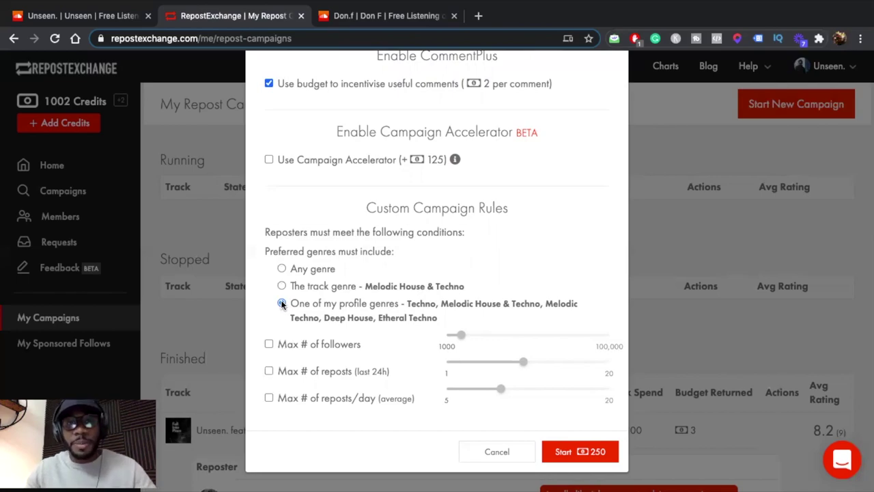
Enable the maximum follower limit, raise it to roughly two fifths of its range, and enable the limit on reposts in the last 24 hours
left_click(461, 336)
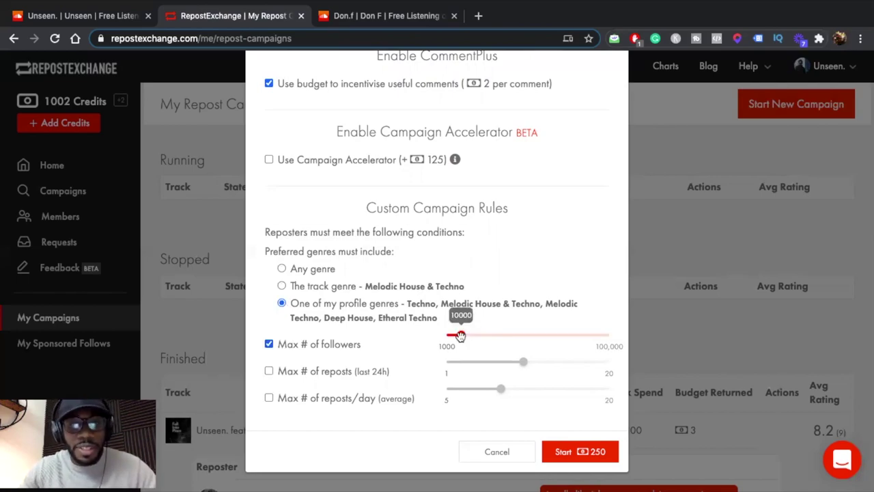
left_click_drag(461, 336, 509, 333)
left_click(269, 371)
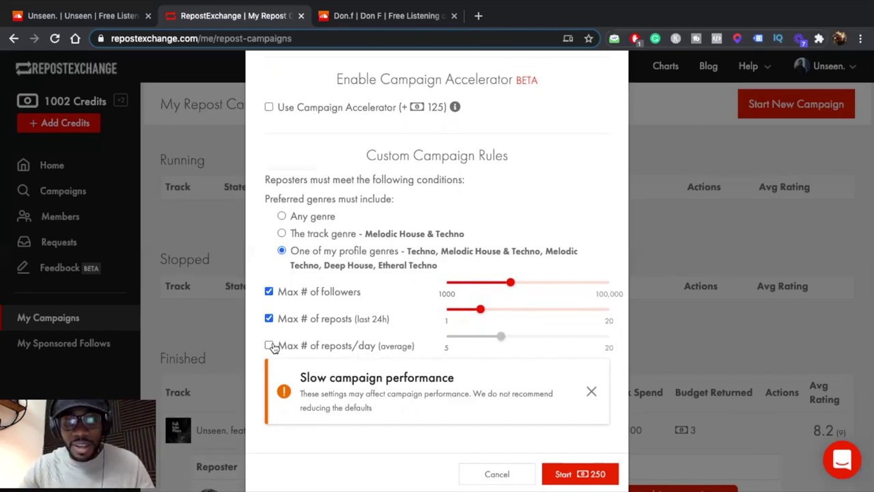
Launch the repost campaign for Unseen. - Believe (Original Mix) with its 250-credit budget
scroll(517, 378, "down", 4)
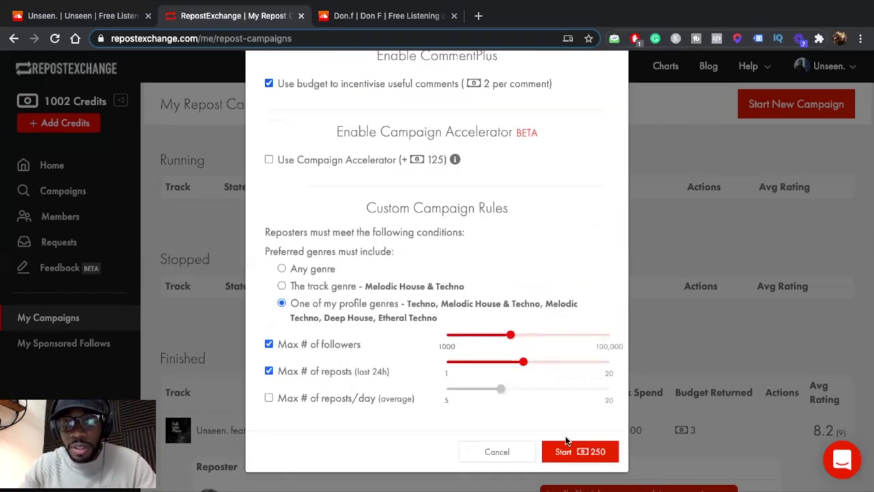
left_click(573, 453)
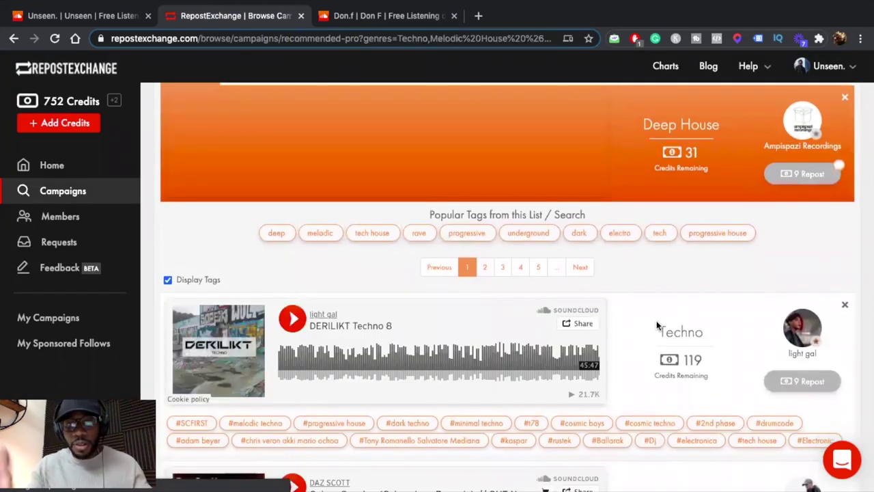
Browse the recommended campaigns matching the profile genres and play the track DERILIKT Techno 8
scroll(656, 320, "down", 1)
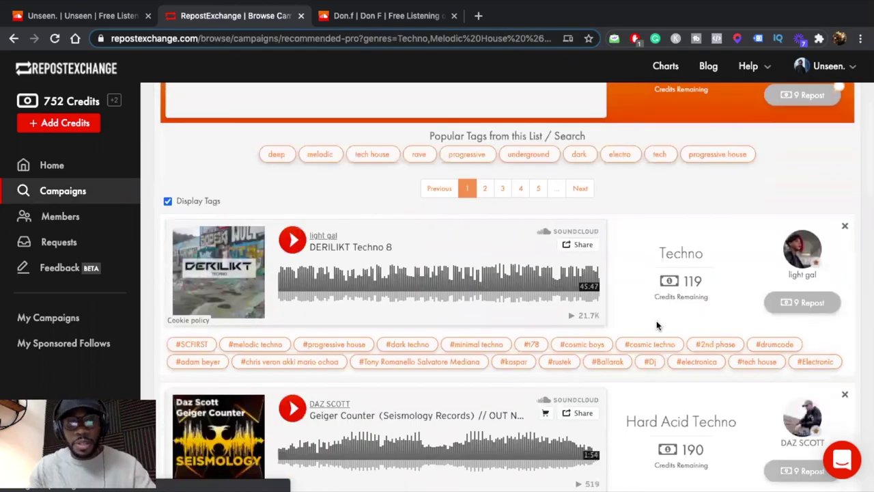
scroll(656, 325, "down", 1)
scroll(656, 325, "down", 2)
scroll(656, 325, "up", 3)
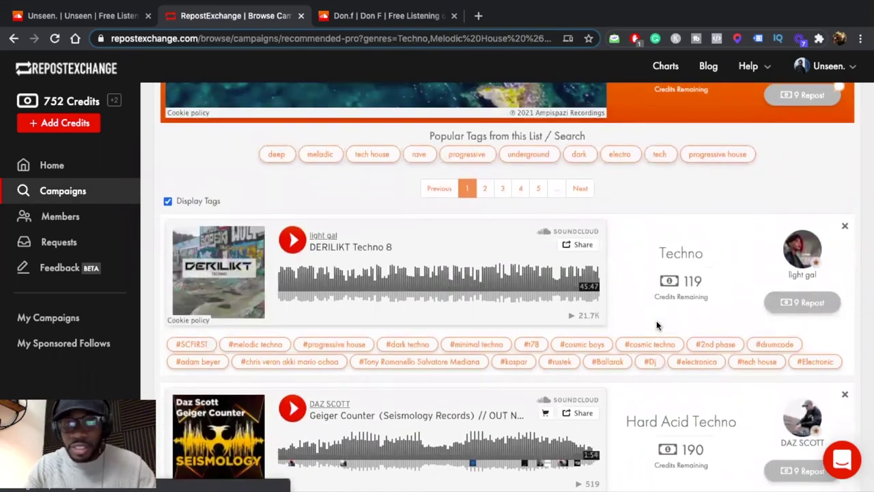
left_click(292, 247)
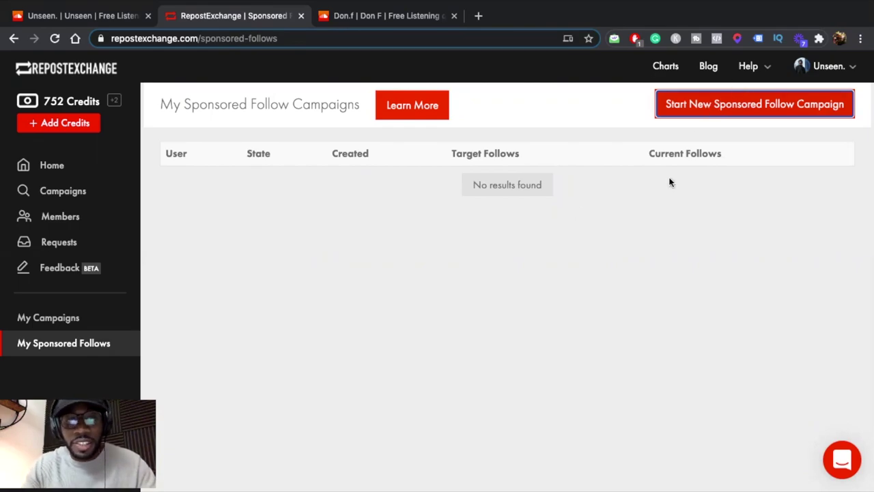
Open a new sponsored follow campaign for the unseen_djs profile and compare the follower packages, selecting 100 Followers
left_click(751, 105)
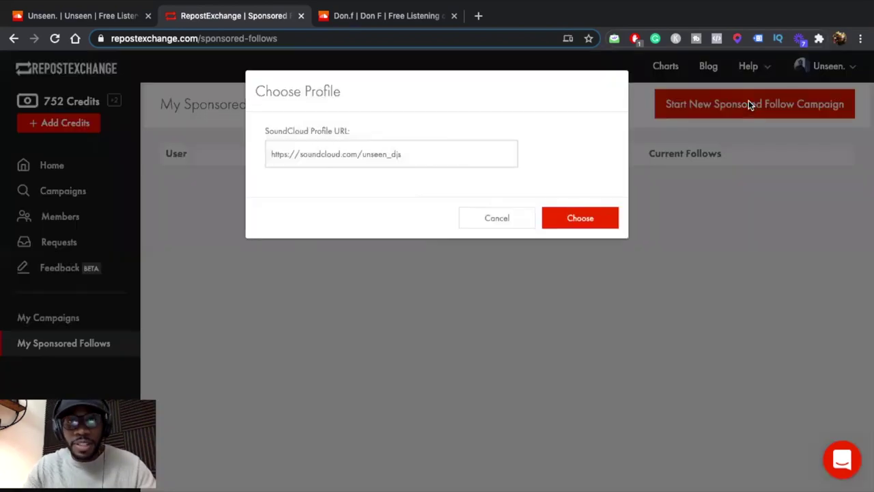
left_click(580, 220)
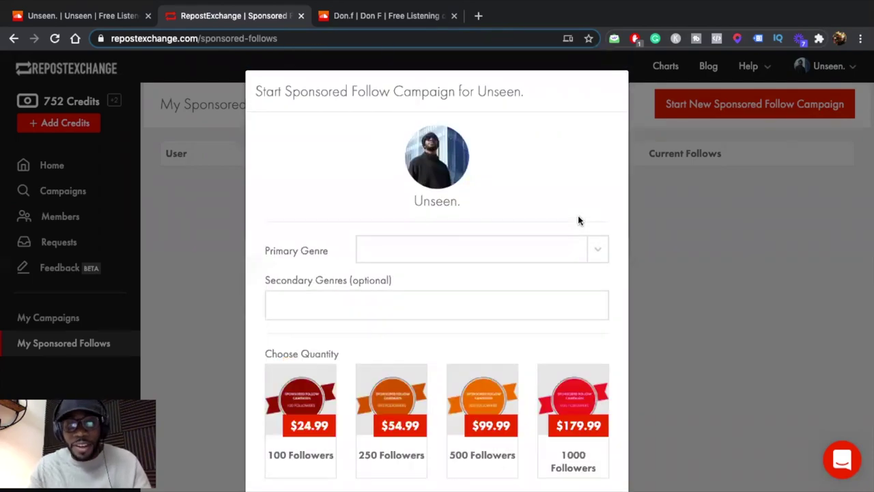
scroll(478, 287, "down", 2)
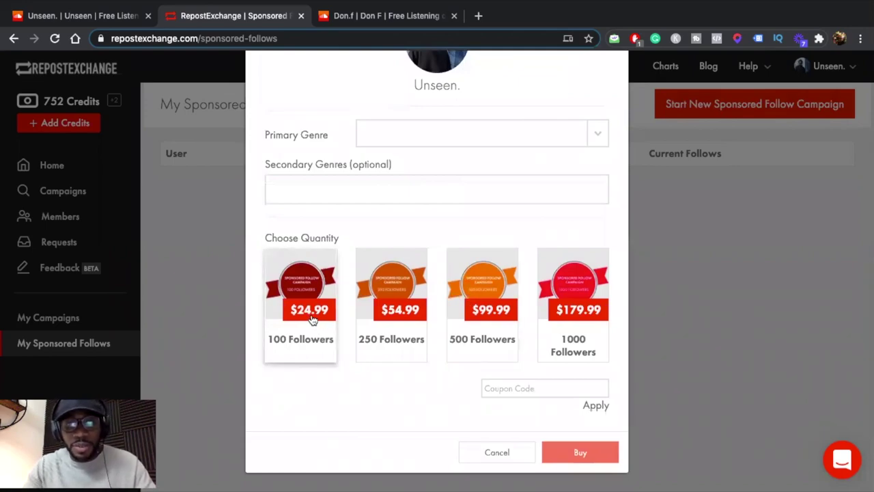
left_click(310, 350)
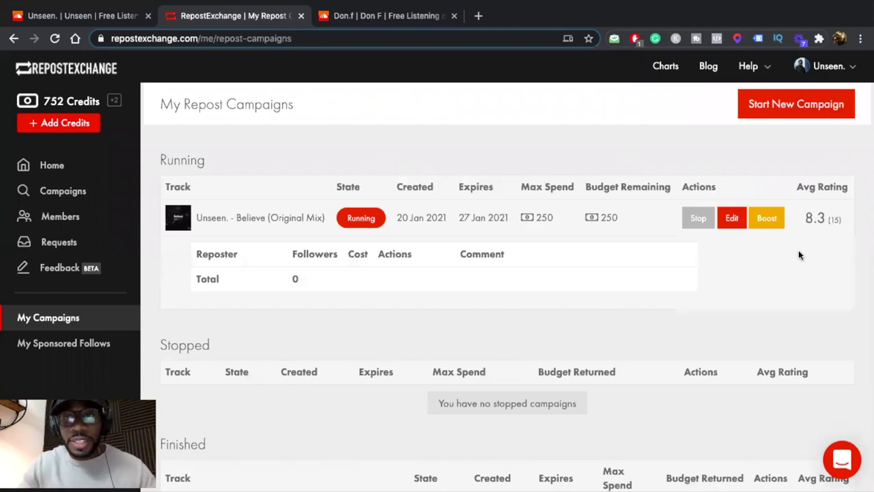
Check the credit cost and free boost options for the running Believe campaign without boosting it
left_click(767, 220)
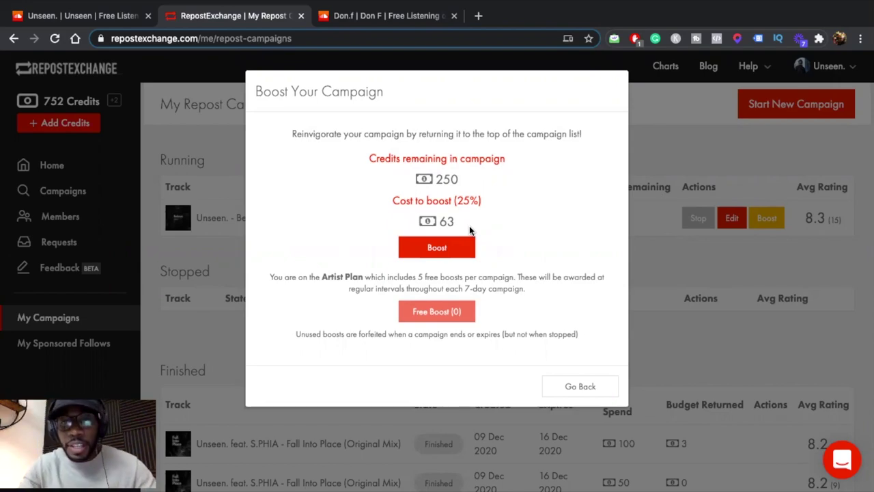
left_click(577, 387)
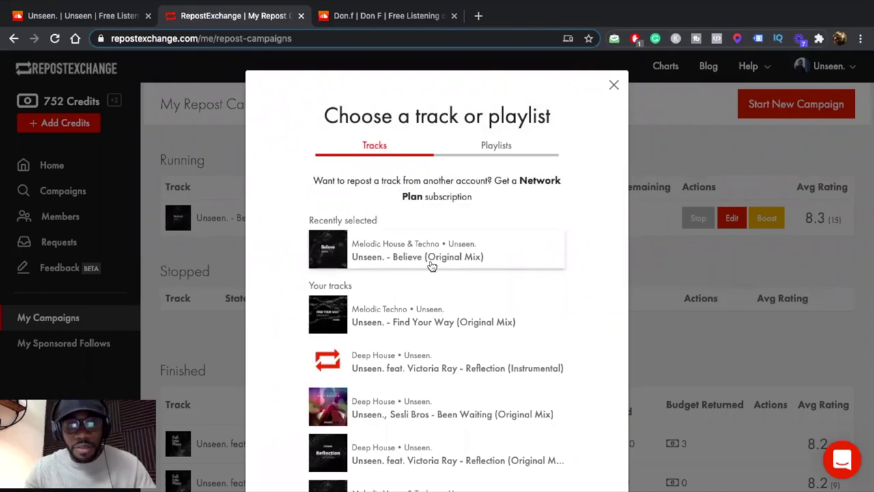
Browse the account's tracks for another repost campaign and try to start a Melodic Techno track's campaign with a 150-credit budget
scroll(467, 351, "down", 5)
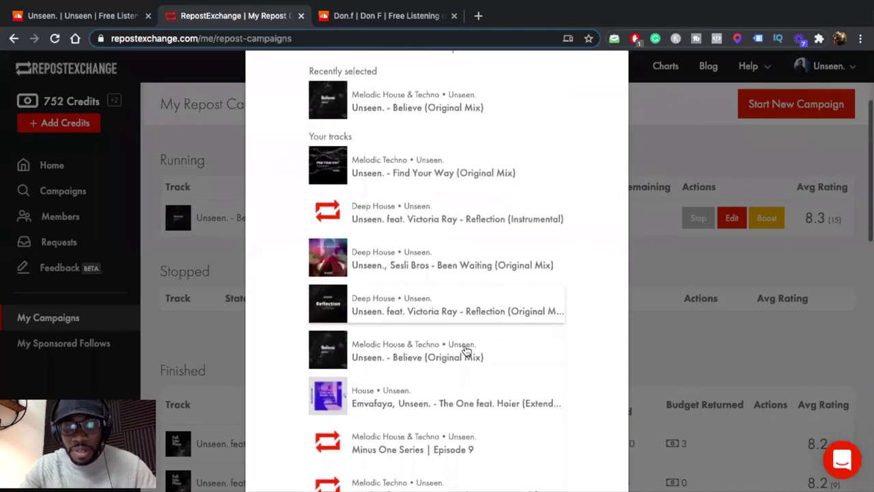
scroll(464, 351, "down", 3)
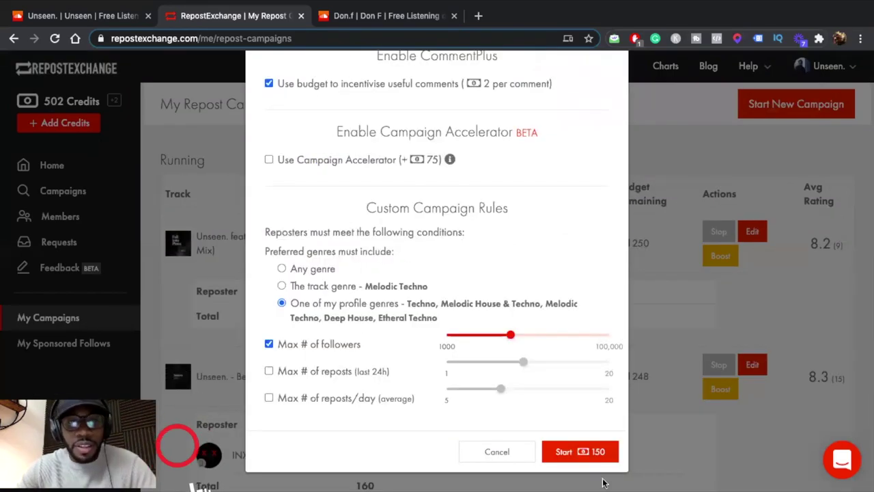
left_click(578, 455)
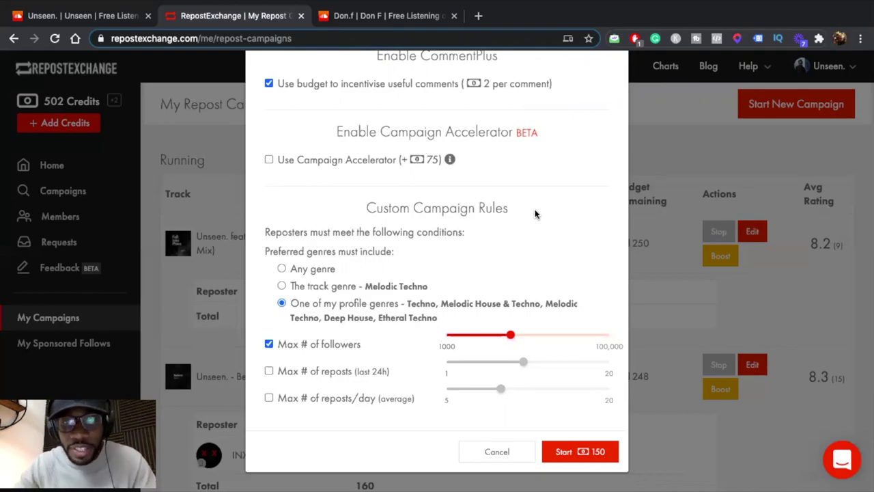
left_click(671, 144)
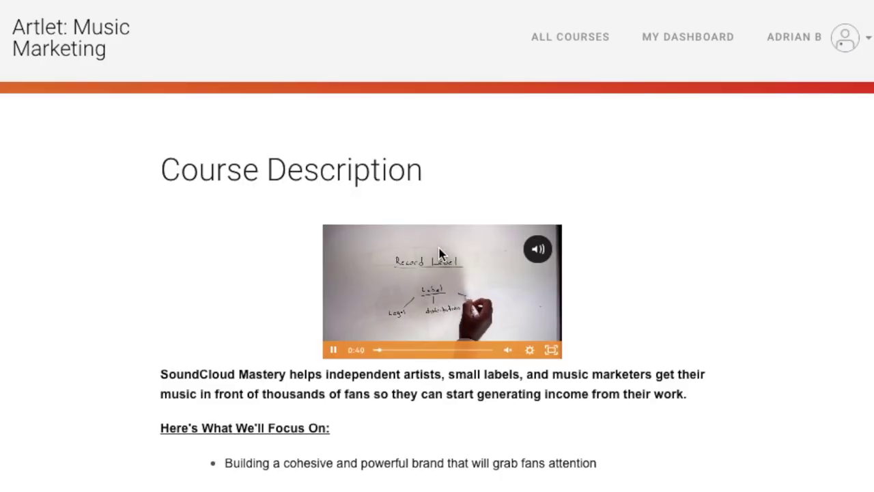
Review the SoundCloud Mastery course description and its curriculum through to the final section on the Artlet: Music Marketing site
scroll(439, 253, "down", 5)
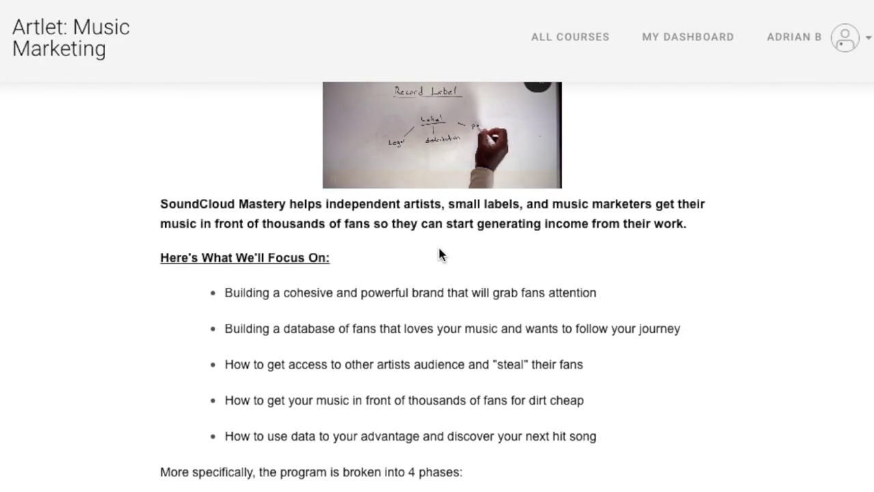
scroll(439, 253, "down", 10)
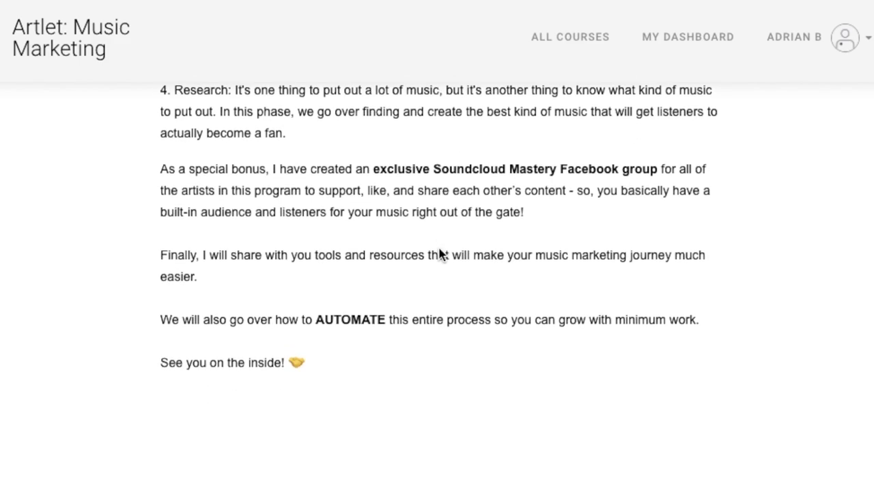
scroll(439, 254, "down", 9)
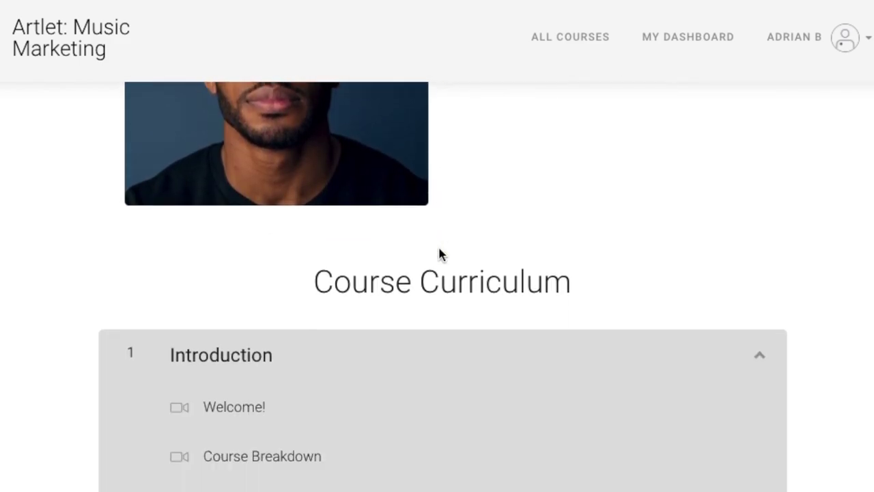
scroll(439, 254, "down", 1)
scroll(439, 254, "down", 9)
scroll(439, 254, "down", 5)
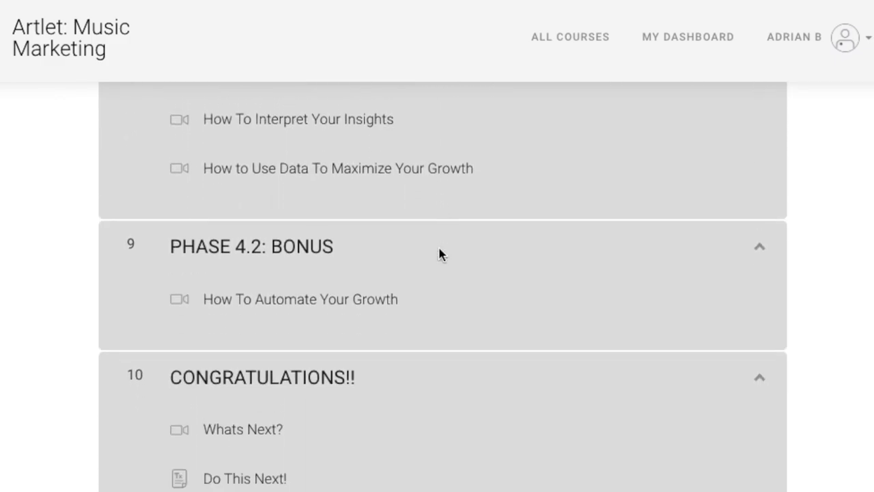
scroll(440, 254, "down", 2)
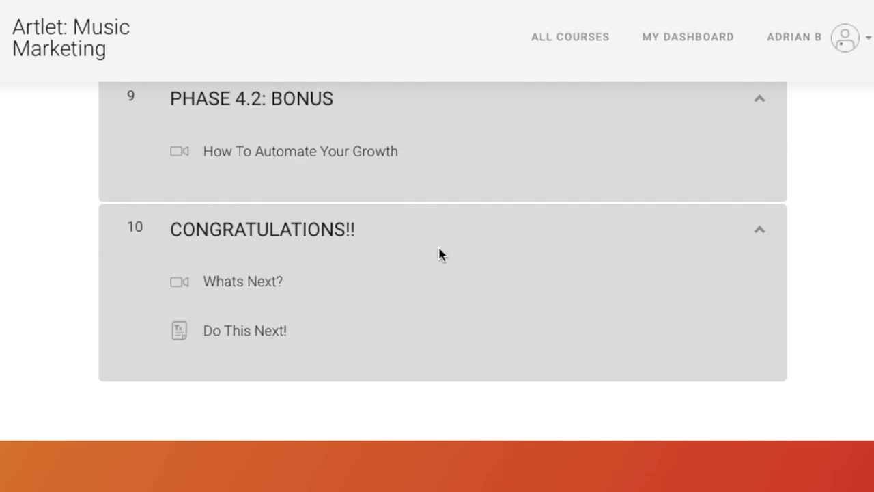